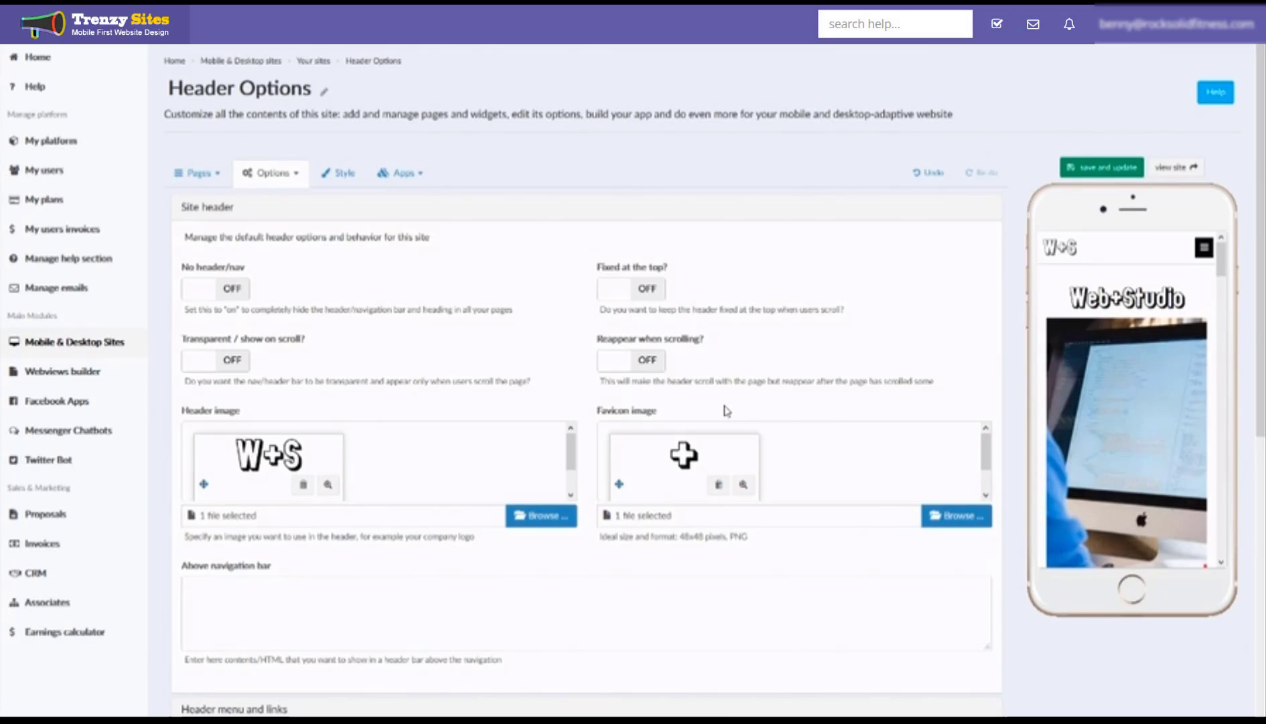
# - Open the Header page of the site's options
pyautogui.moveTo(1070, 297); pyautogui.dragTo(1200, 297)
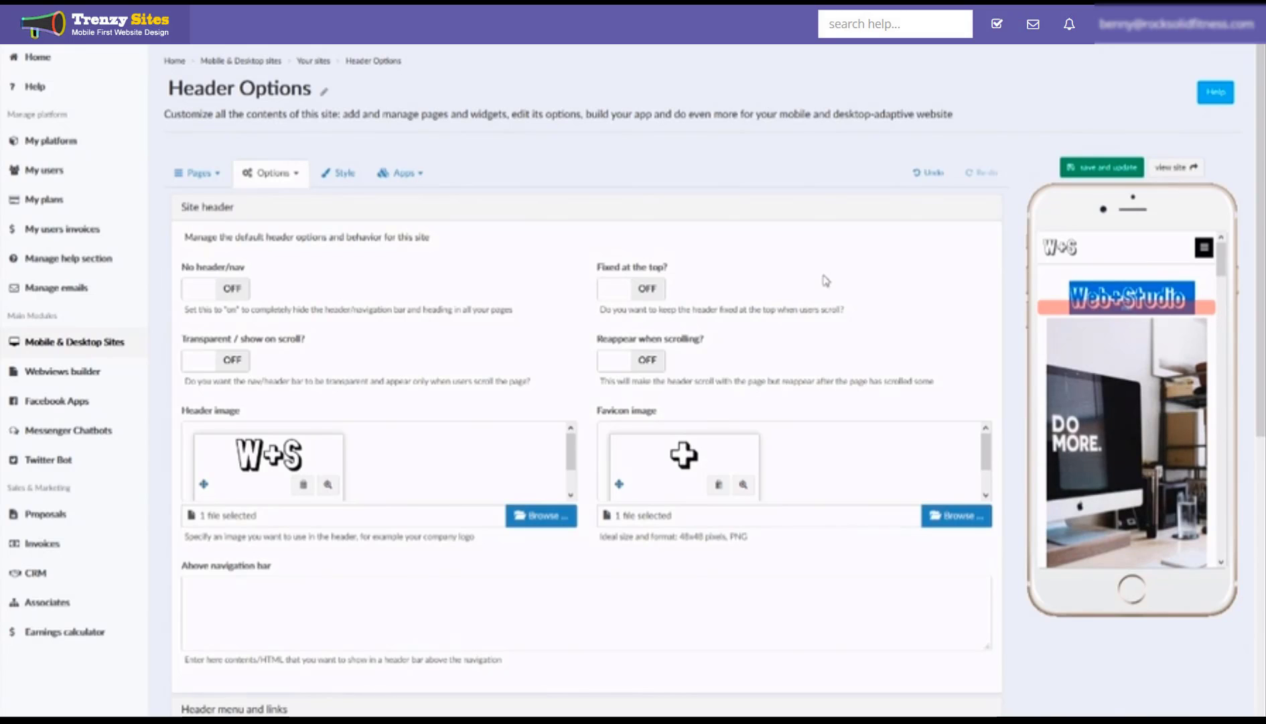
pyautogui.click(284, 179)
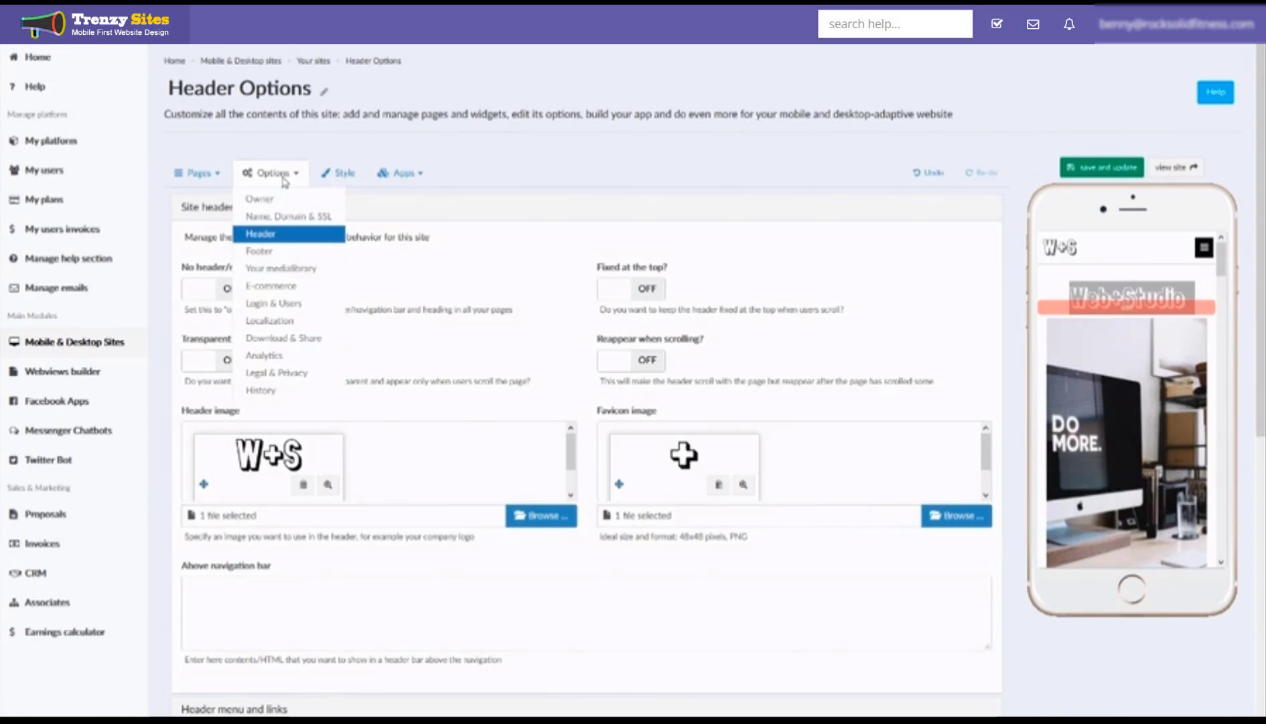
pyautogui.click(272, 236)
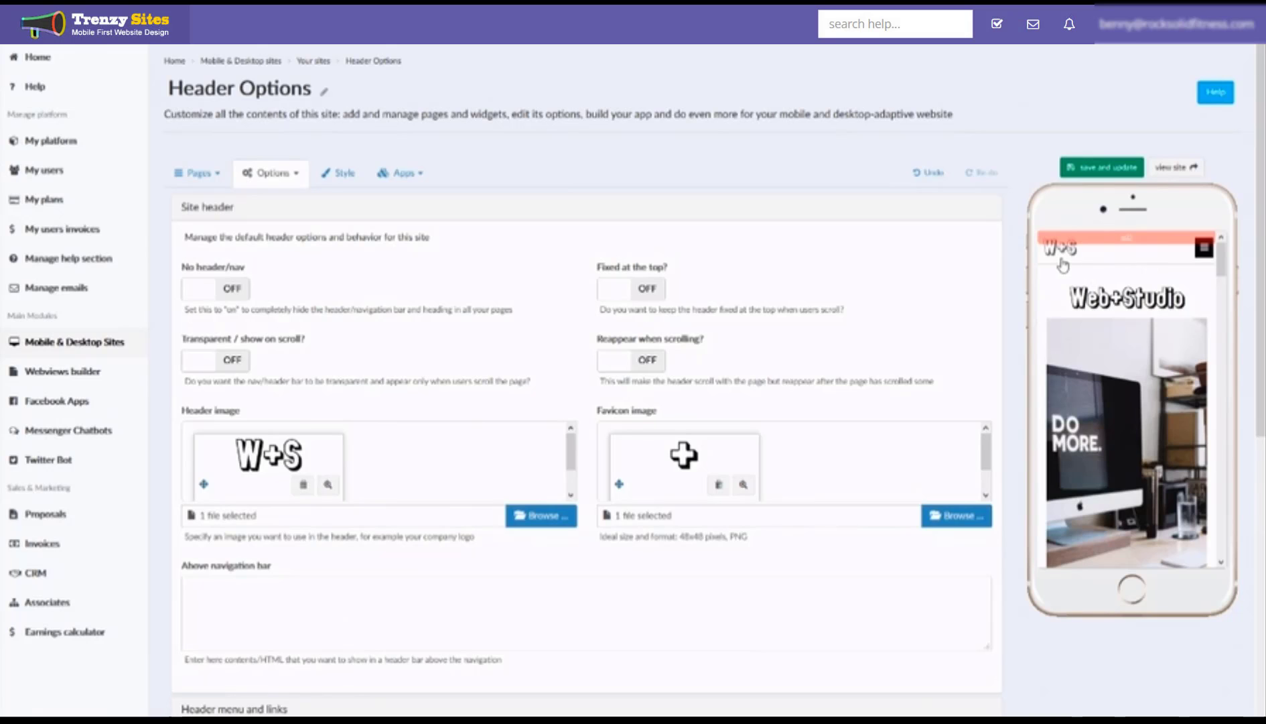
# - Turn on the No header/nav option to hide the navigation bar on all pages, and update the site
pyautogui.click(240, 289)
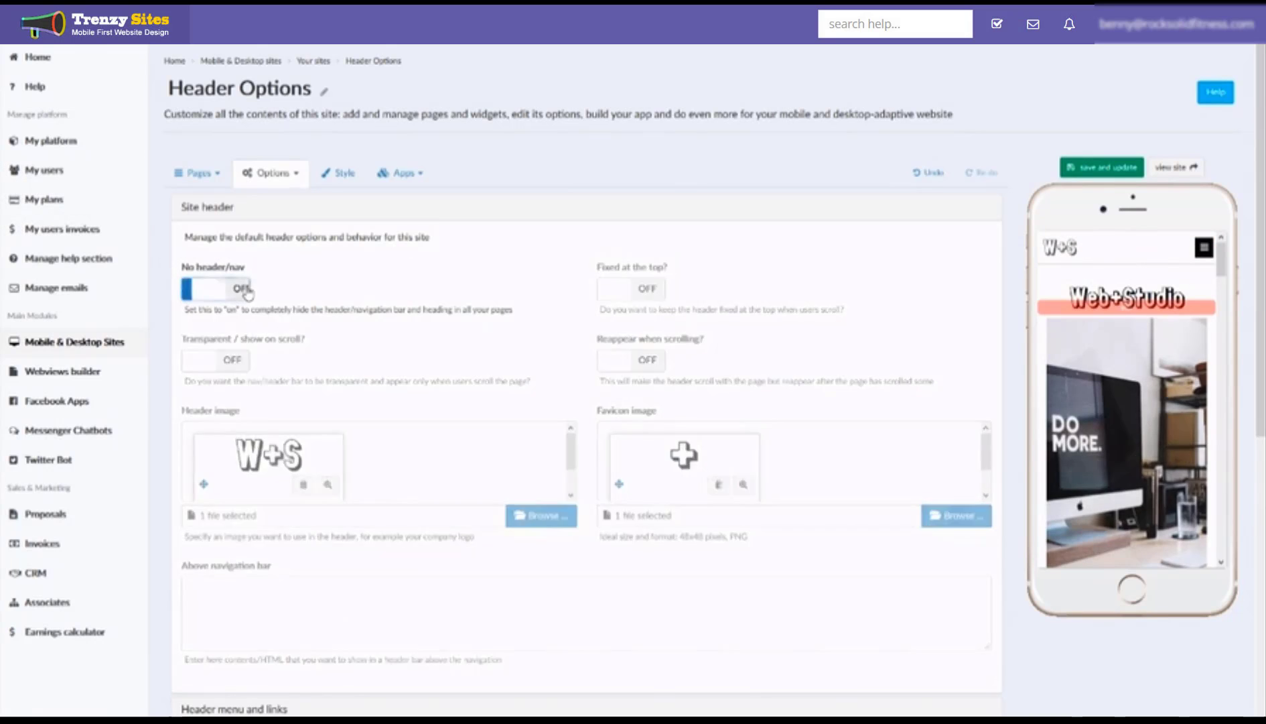
pyautogui.click(1080, 169)
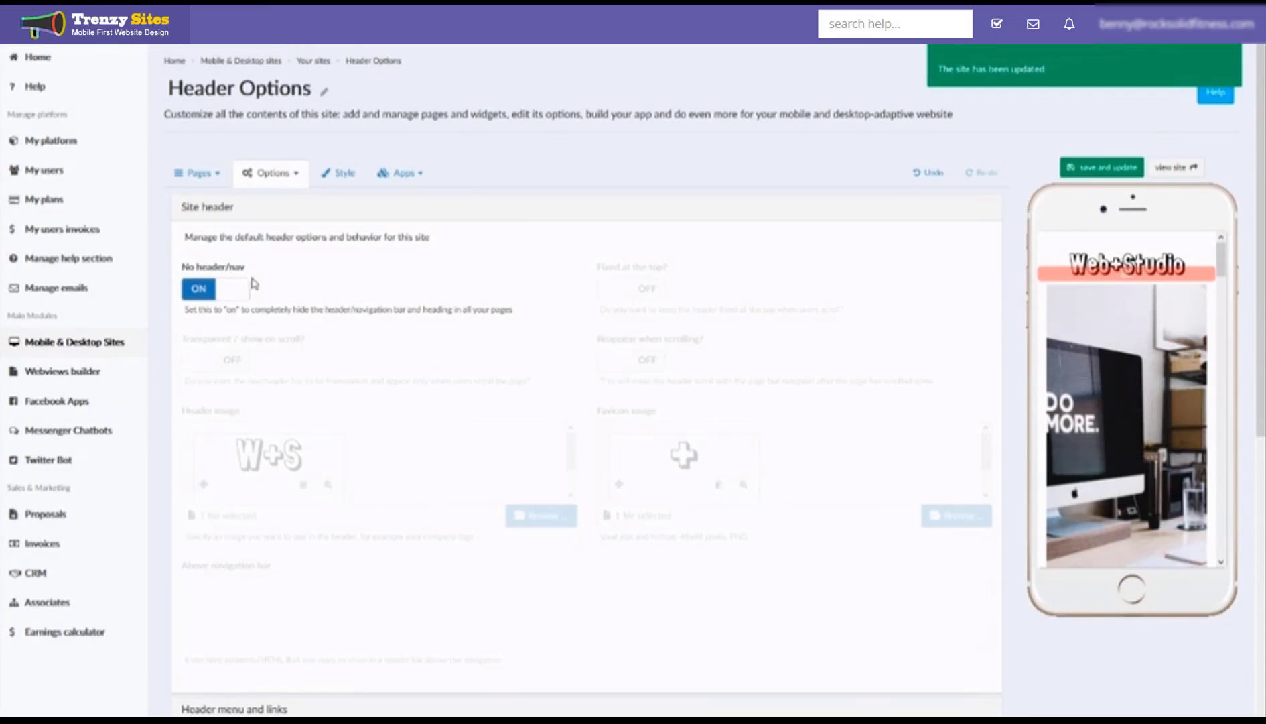
# - Turn the No header/nav option back off and update the site
pyautogui.click(236, 288)
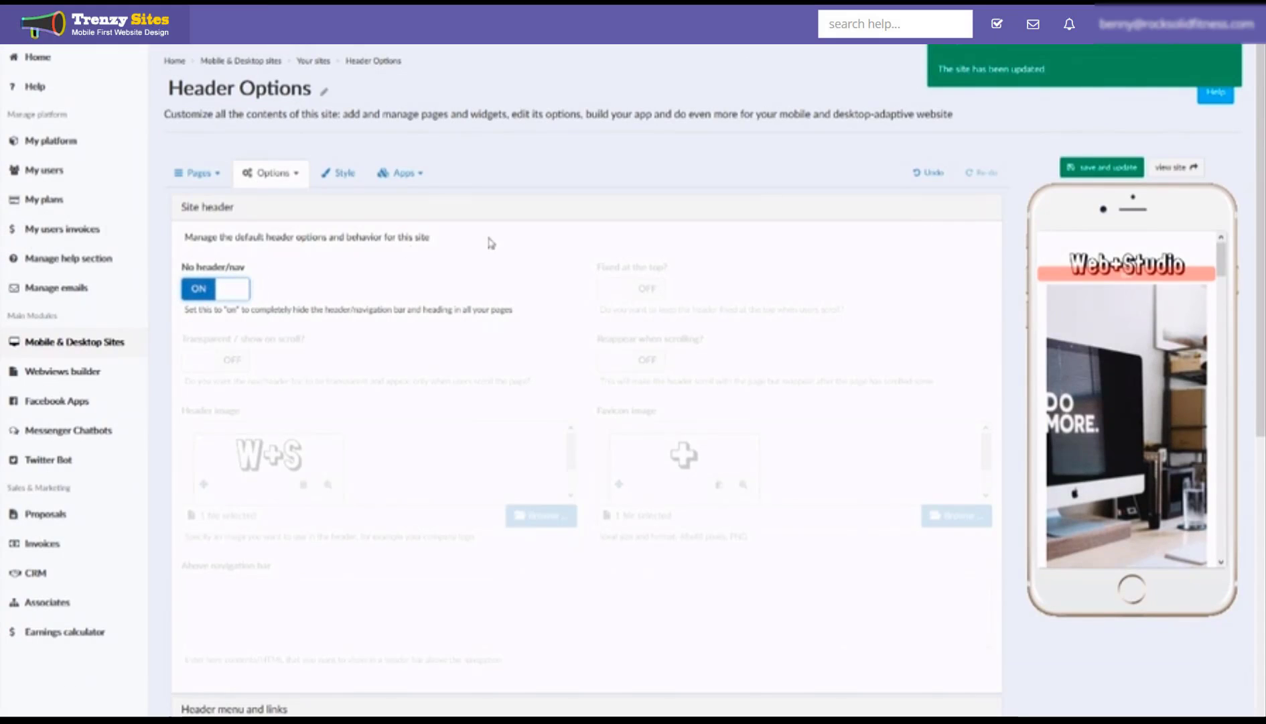
pyautogui.moveTo(201, 292); pyautogui.dragTo(174, 290)
pyautogui.click(191, 290)
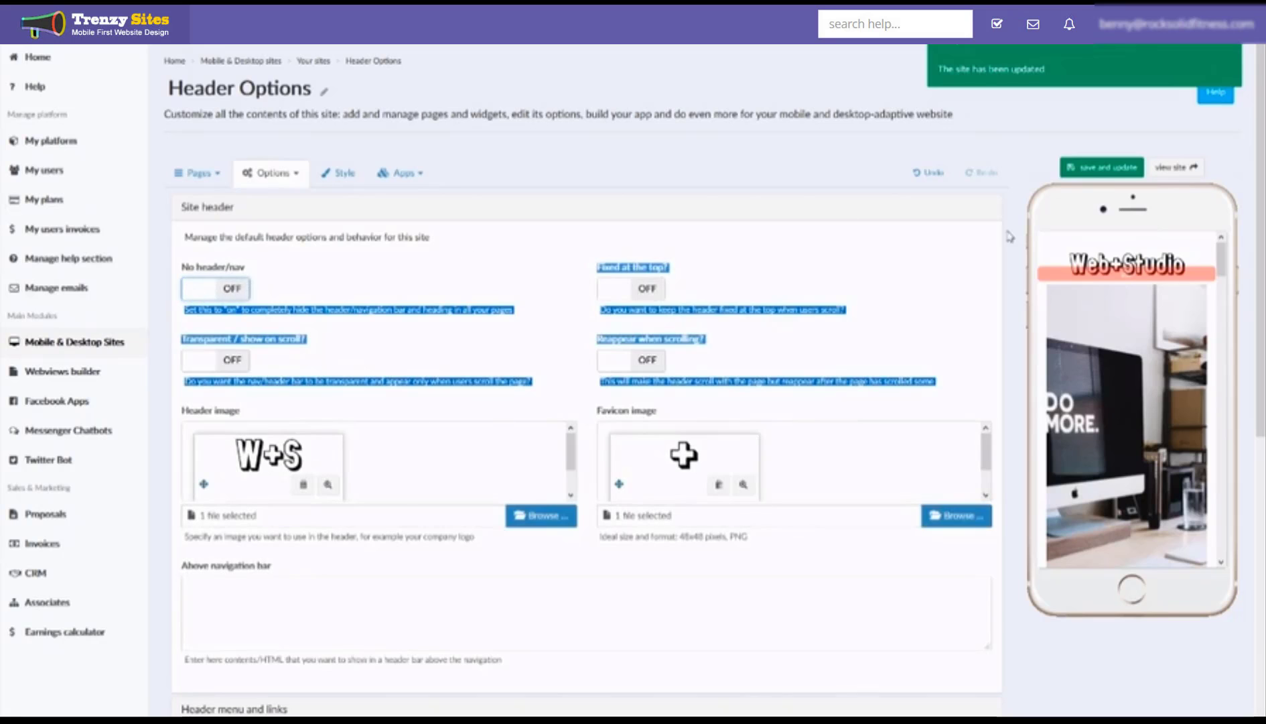
pyautogui.click(1088, 171)
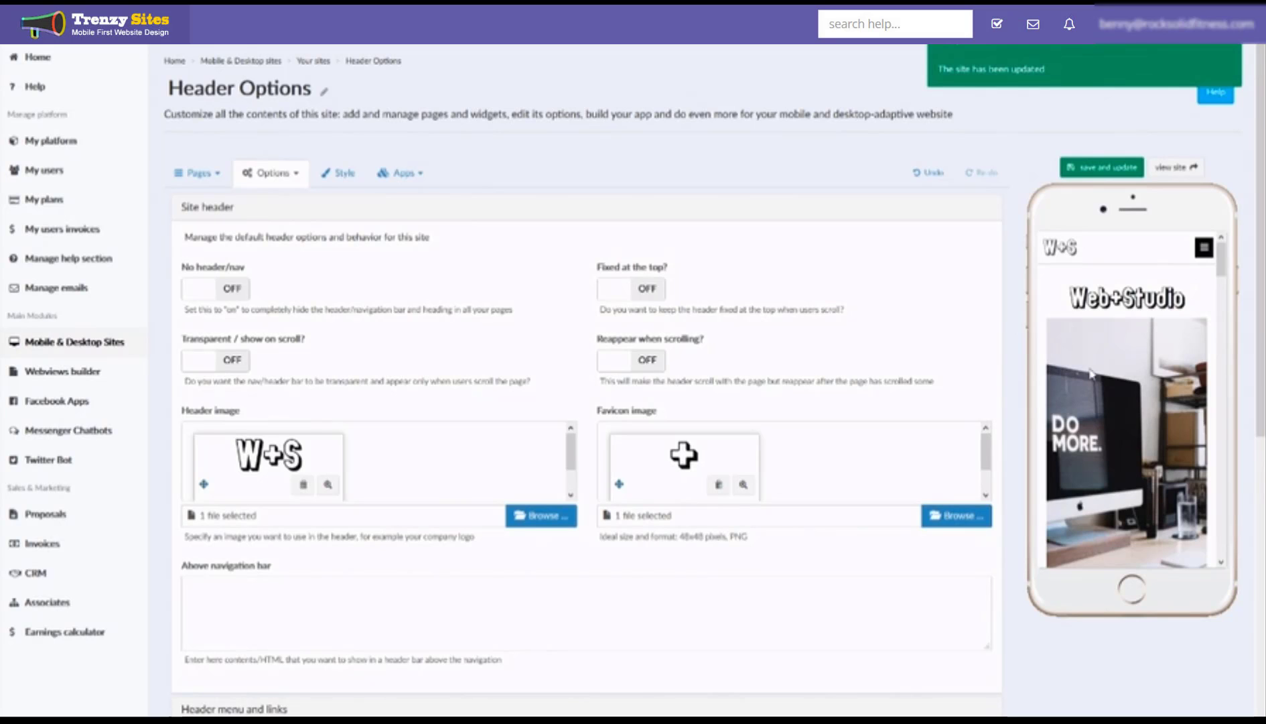
# - Turn on the option that keeps the header fixed at the top during scrolling, and update the site
pyautogui.scroll(-8, 1089, 373)
pyautogui.scroll(5, 1094, 367)
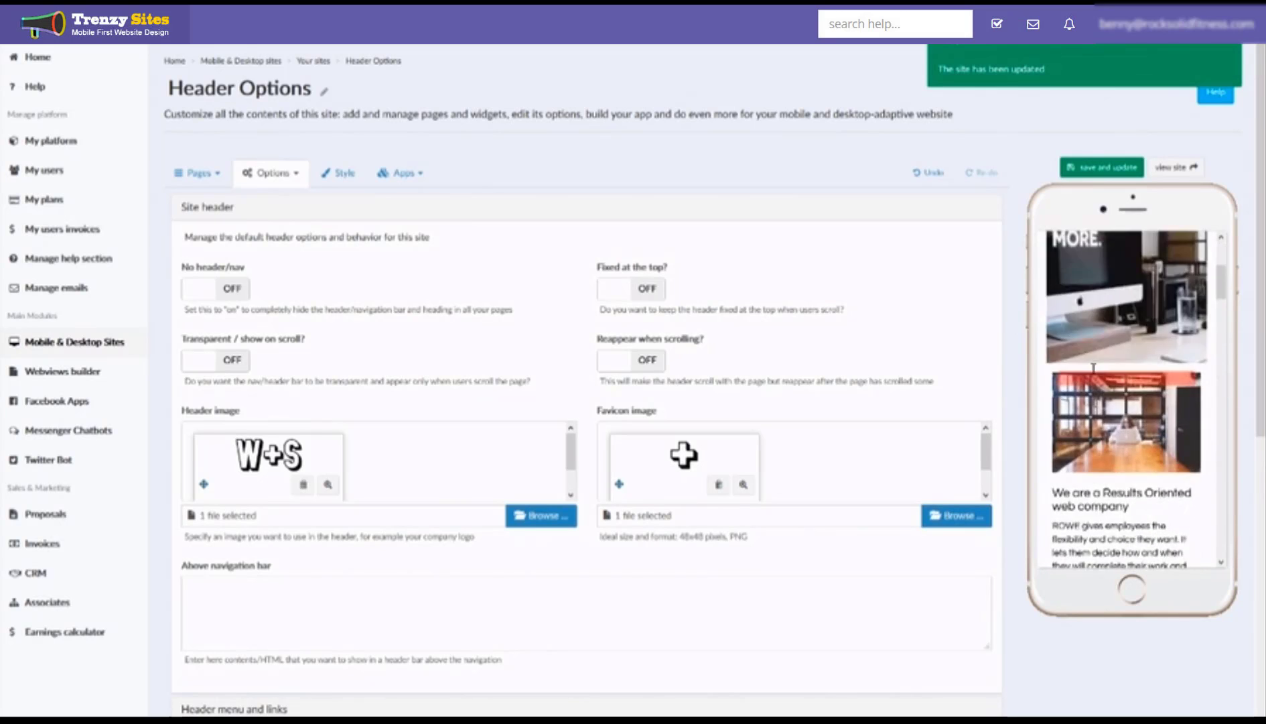
pyautogui.scroll(5, 1093, 367)
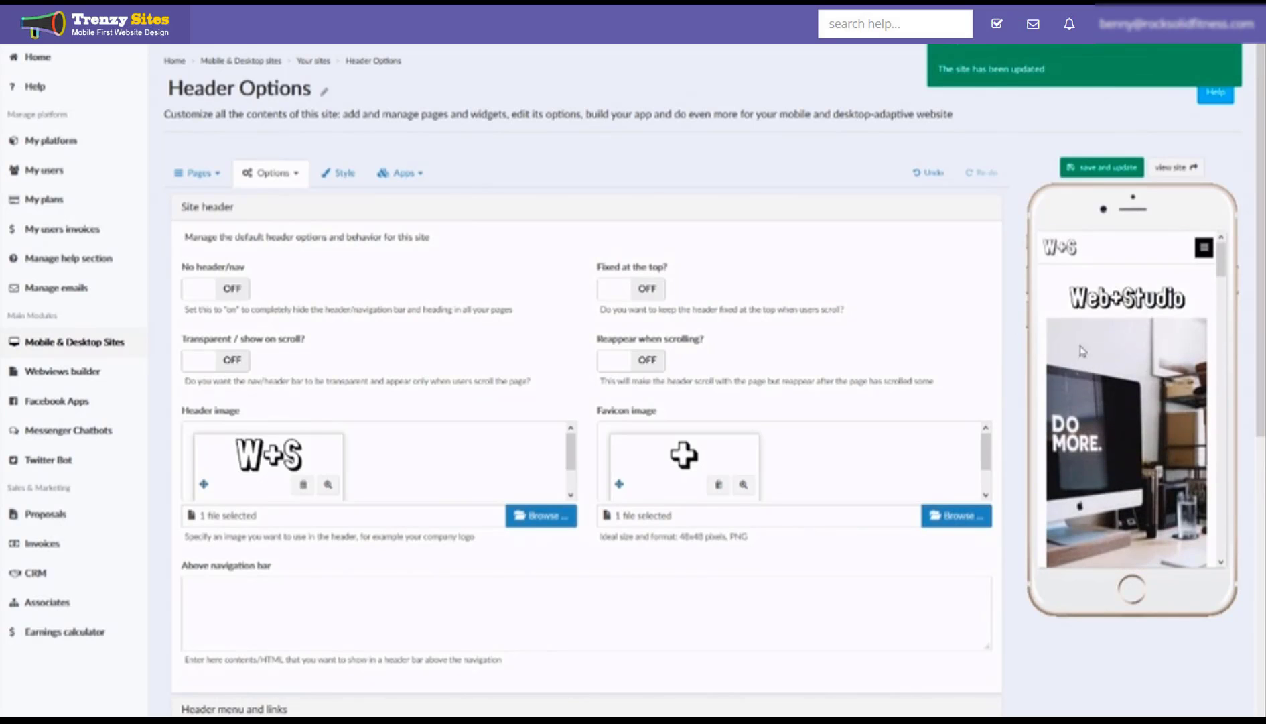
pyautogui.click(657, 295)
pyautogui.click(1076, 171)
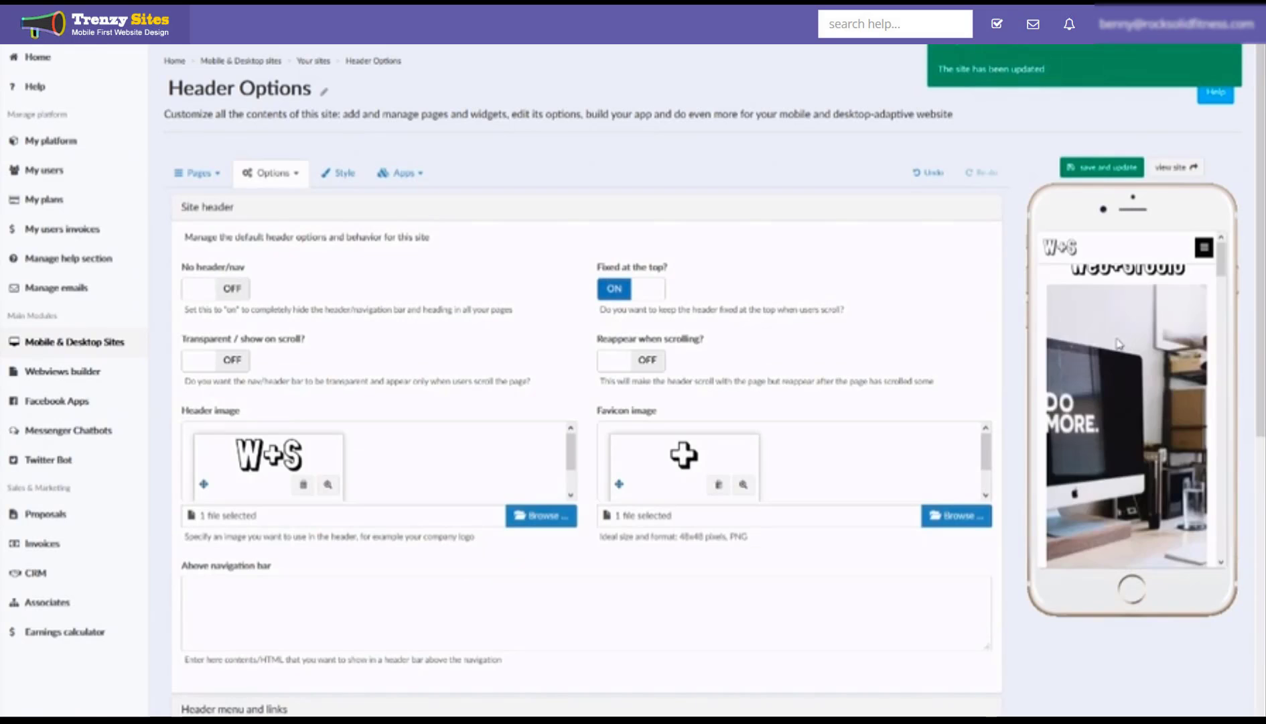
# - Examine in the phone preview how the fixed header behaves while the page scrolls
pyautogui.scroll(-15, 1116, 342)
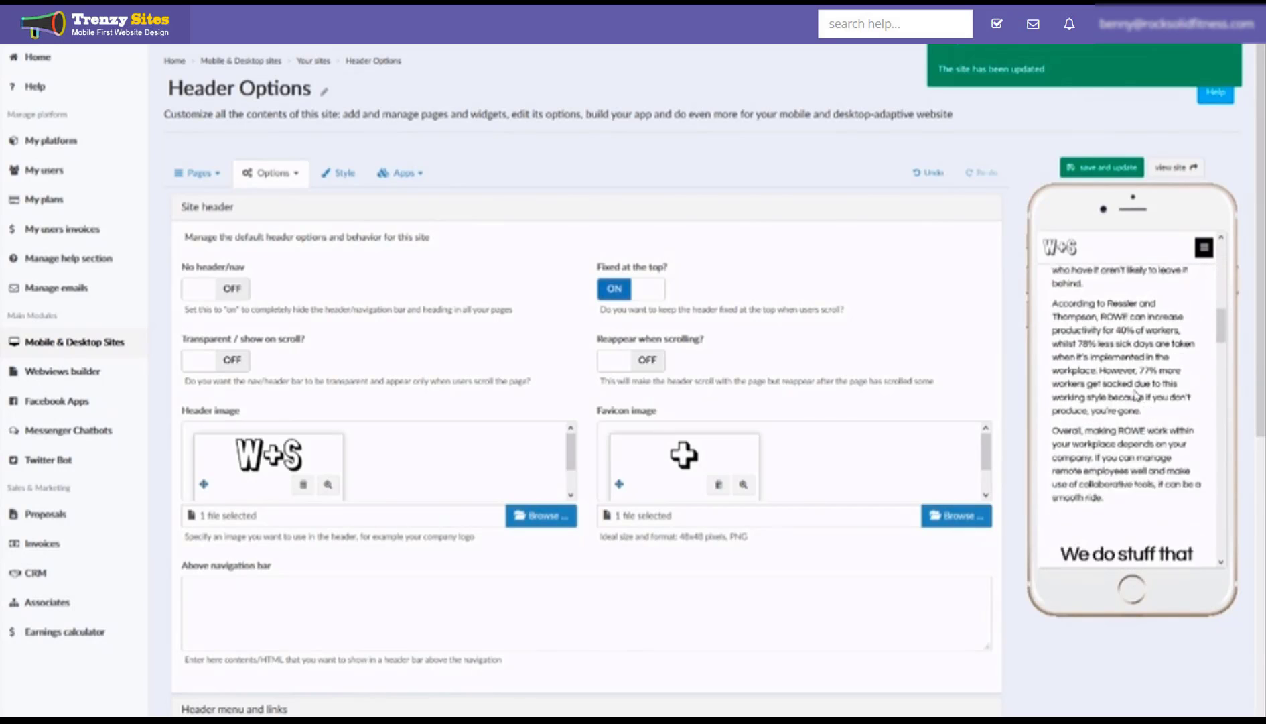
pyautogui.scroll(5, 1135, 395)
pyautogui.scroll(-2, 1134, 391)
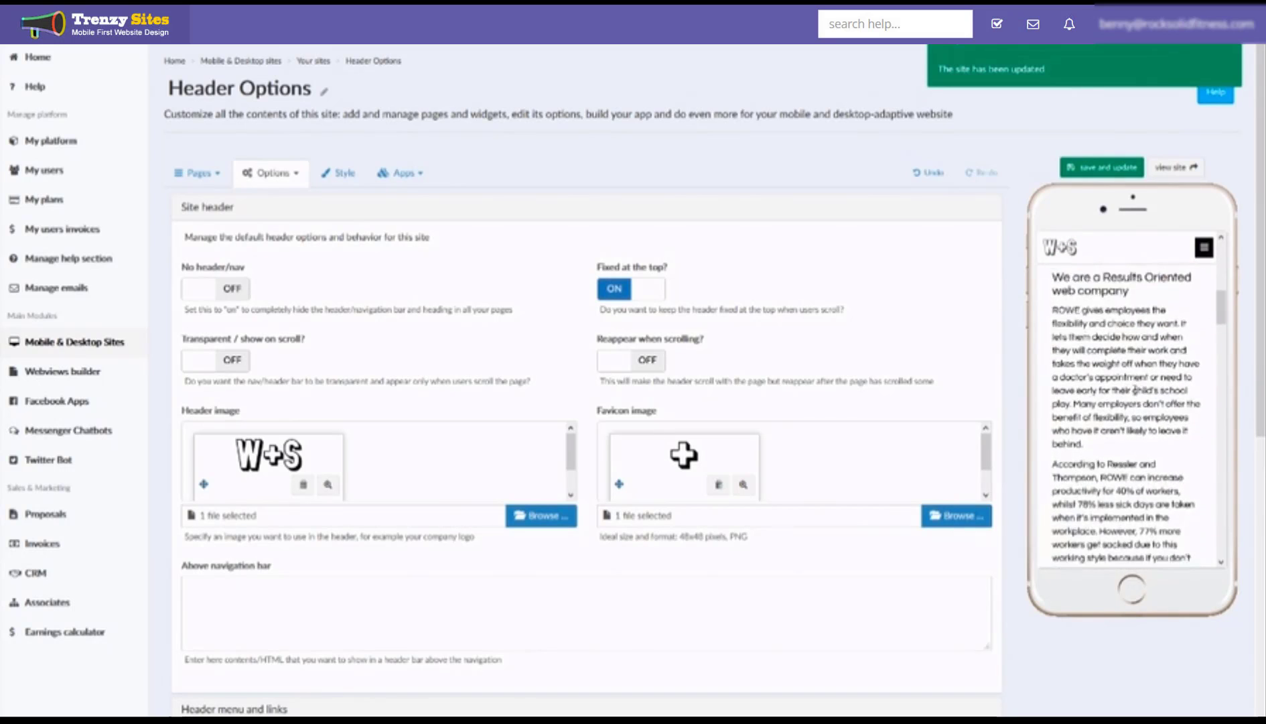
pyautogui.scroll(-3, 1134, 390)
pyautogui.scroll(2, 1134, 390)
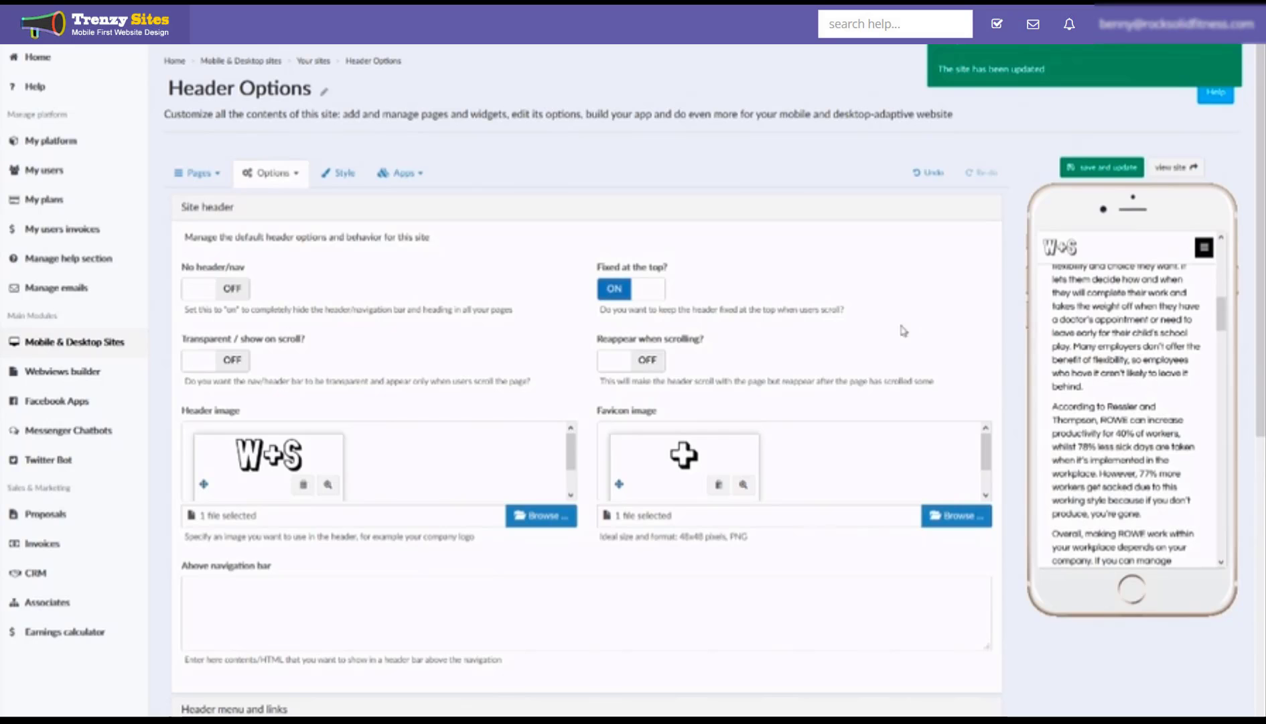
pyautogui.scroll(5, 1184, 441)
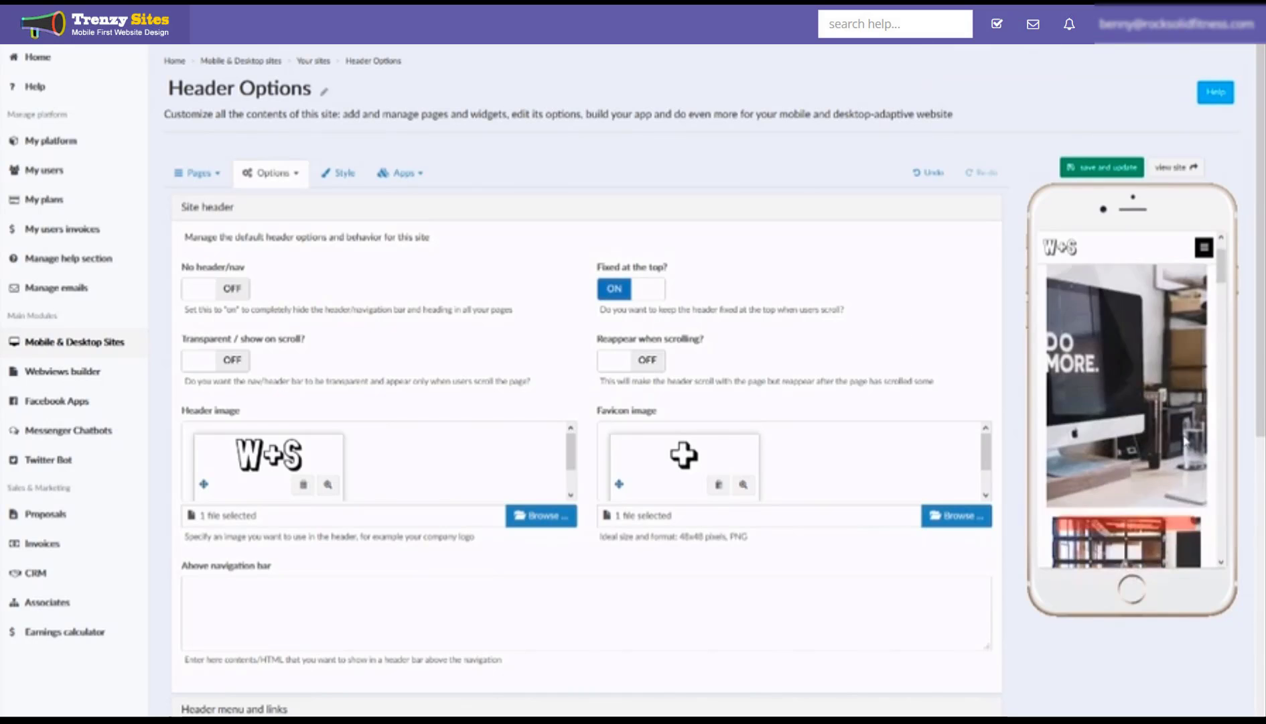
pyautogui.scroll(-3, 1184, 441)
pyautogui.scroll(5, 1184, 441)
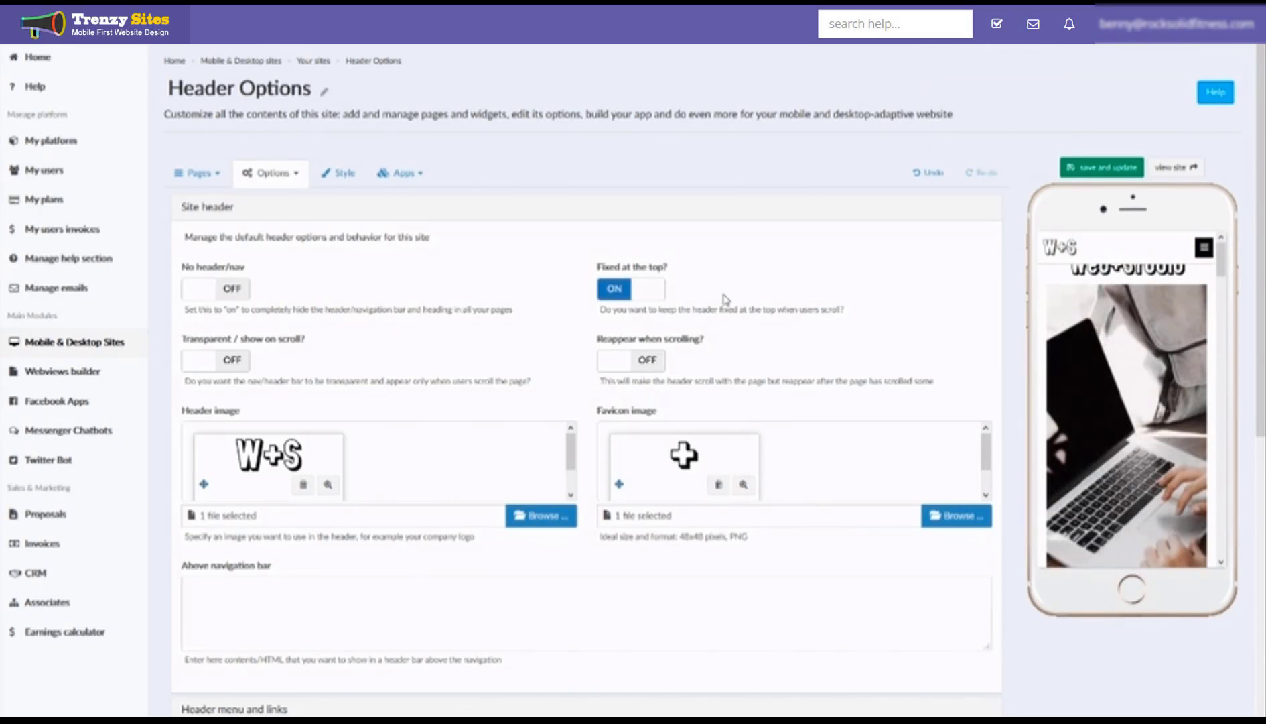
# - Turn off Fixed at the top, turn on Reappear when scrolling, and update the site to try it in the phone preview
pyautogui.click(626, 289)
pyautogui.click(647, 363)
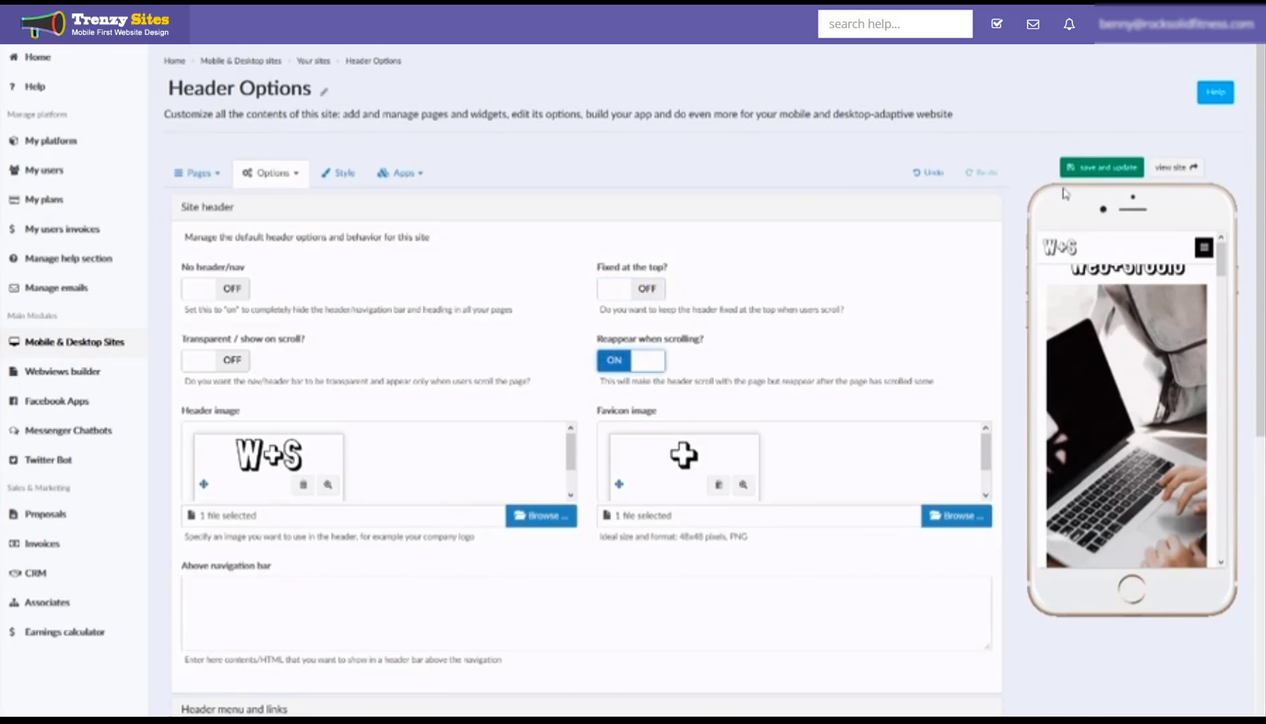
pyautogui.click(1097, 174)
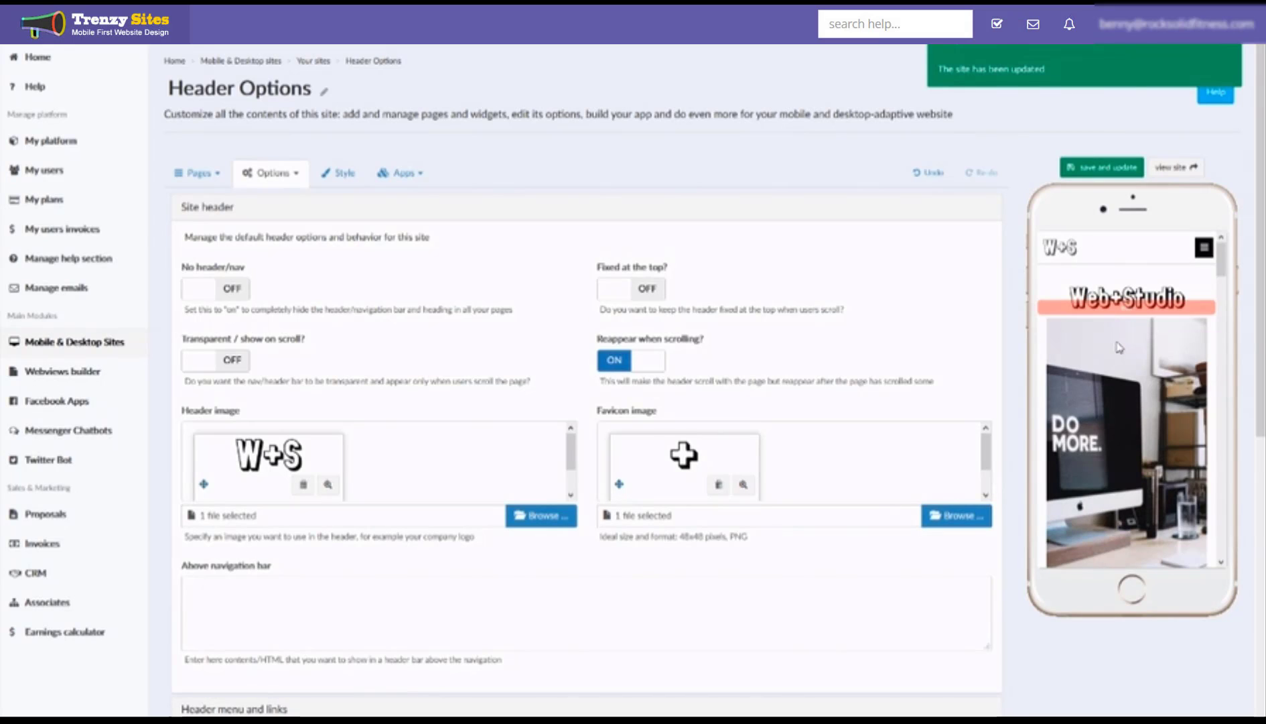
pyautogui.scroll(-2, 1117, 347)
pyautogui.scroll(-5, 1117, 347)
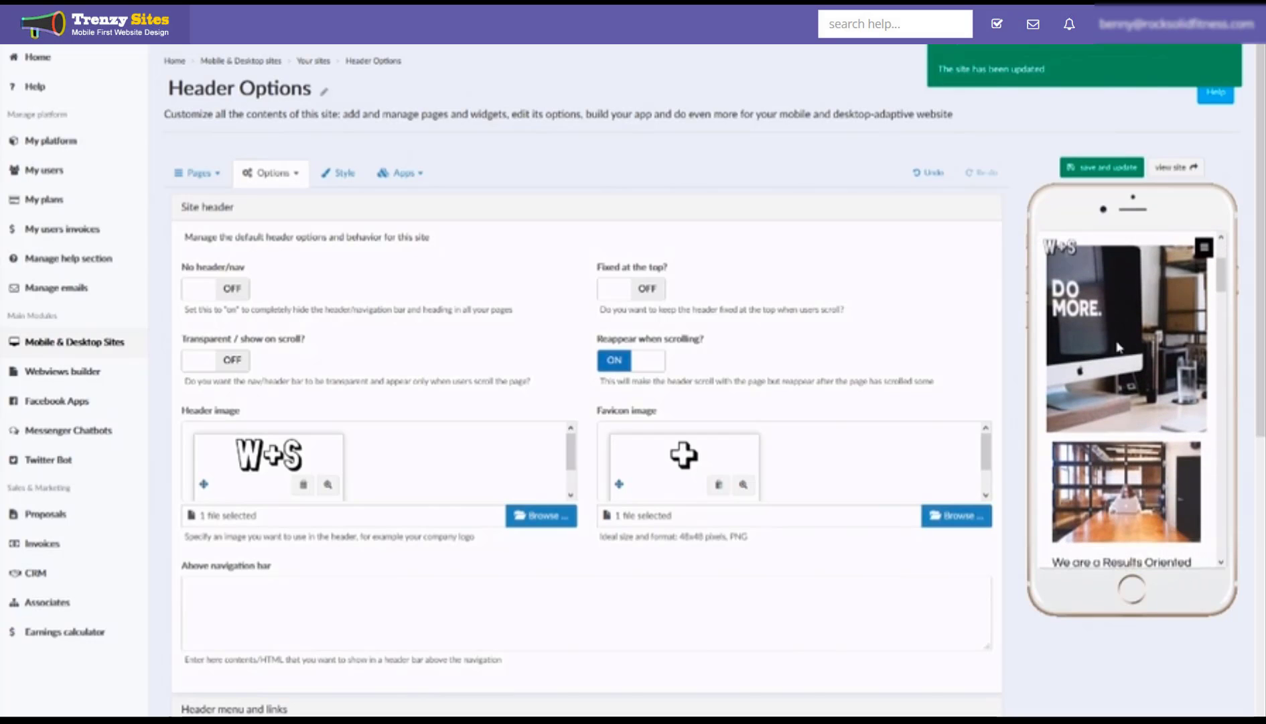
pyautogui.scroll(3, 1117, 347)
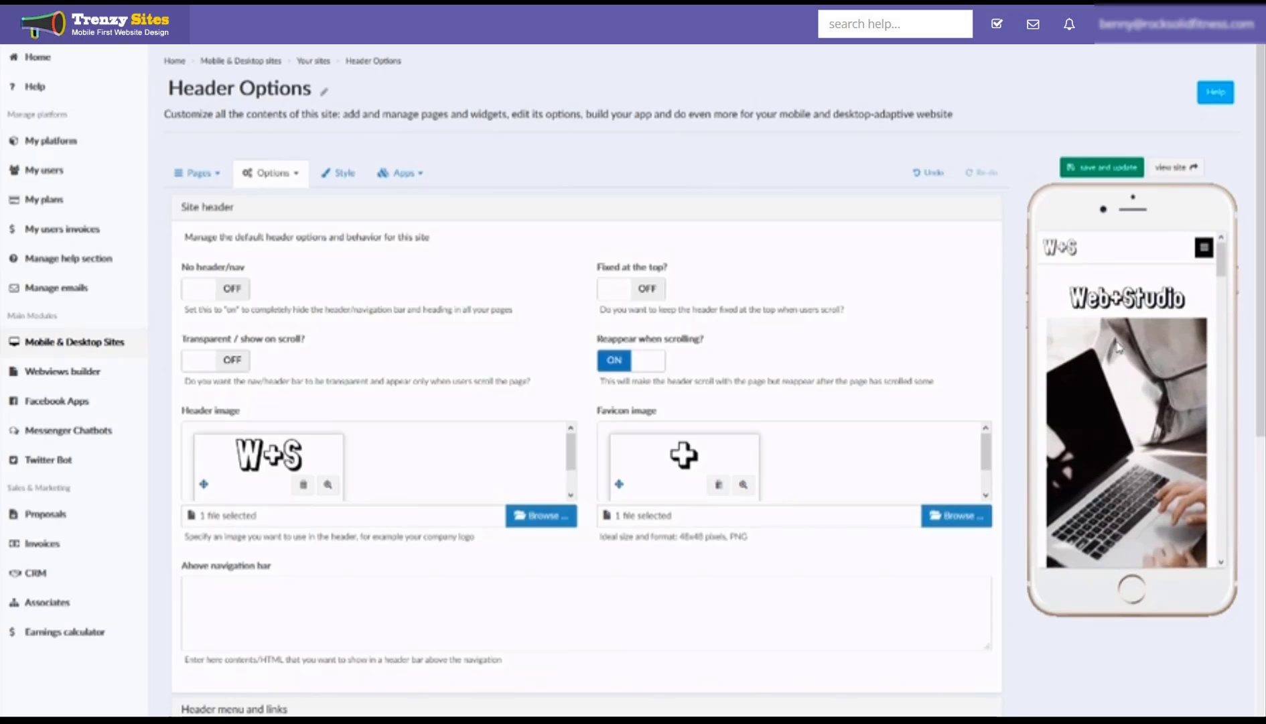
# - Turn off Reappear when scrolling, enter "Text Above" as the content above the navigation bar, and update the site
pyautogui.click(636, 362)
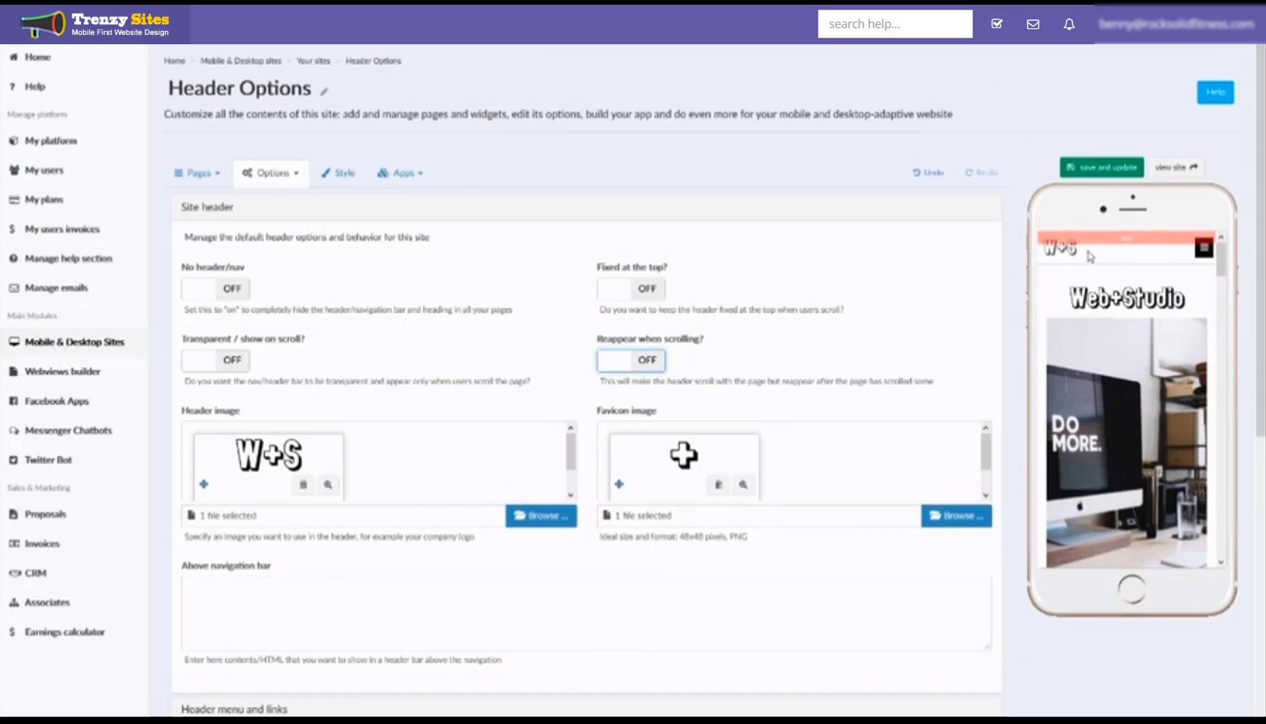
pyautogui.moveTo(1047, 262); pyautogui.dragTo(684, 399)
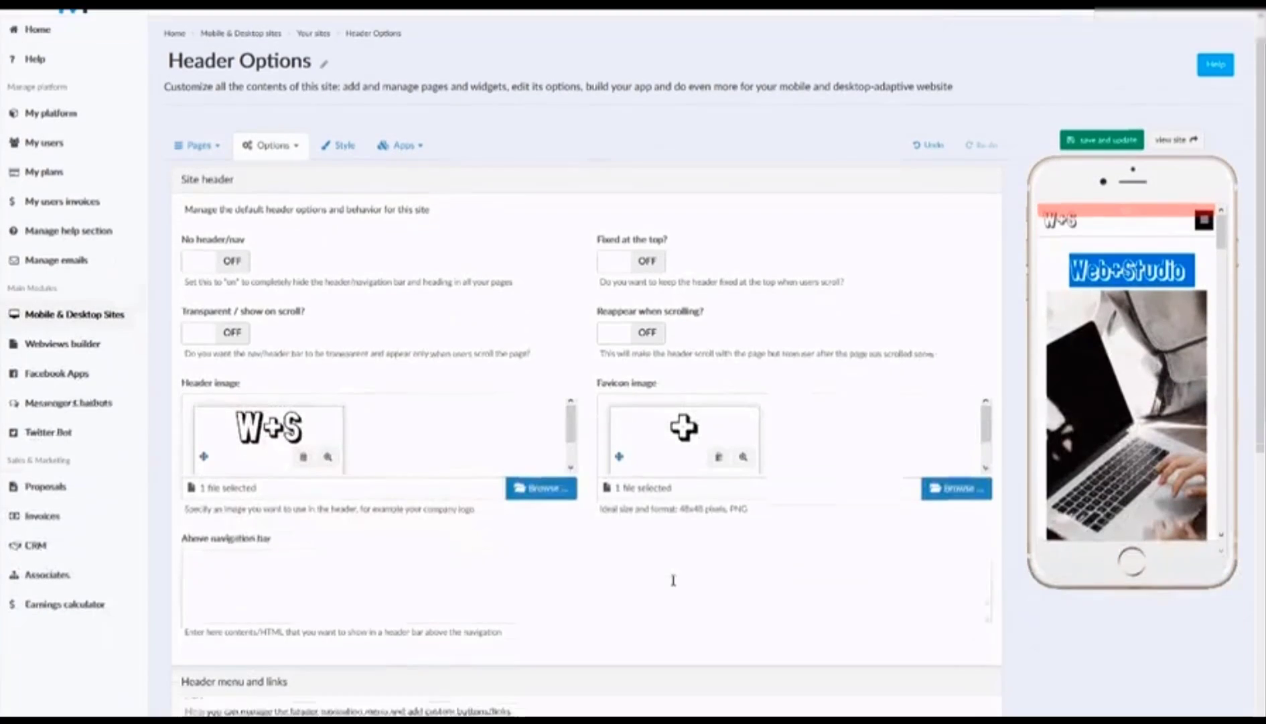
pyautogui.scroll(-1, 673, 580)
pyautogui.click(569, 529)
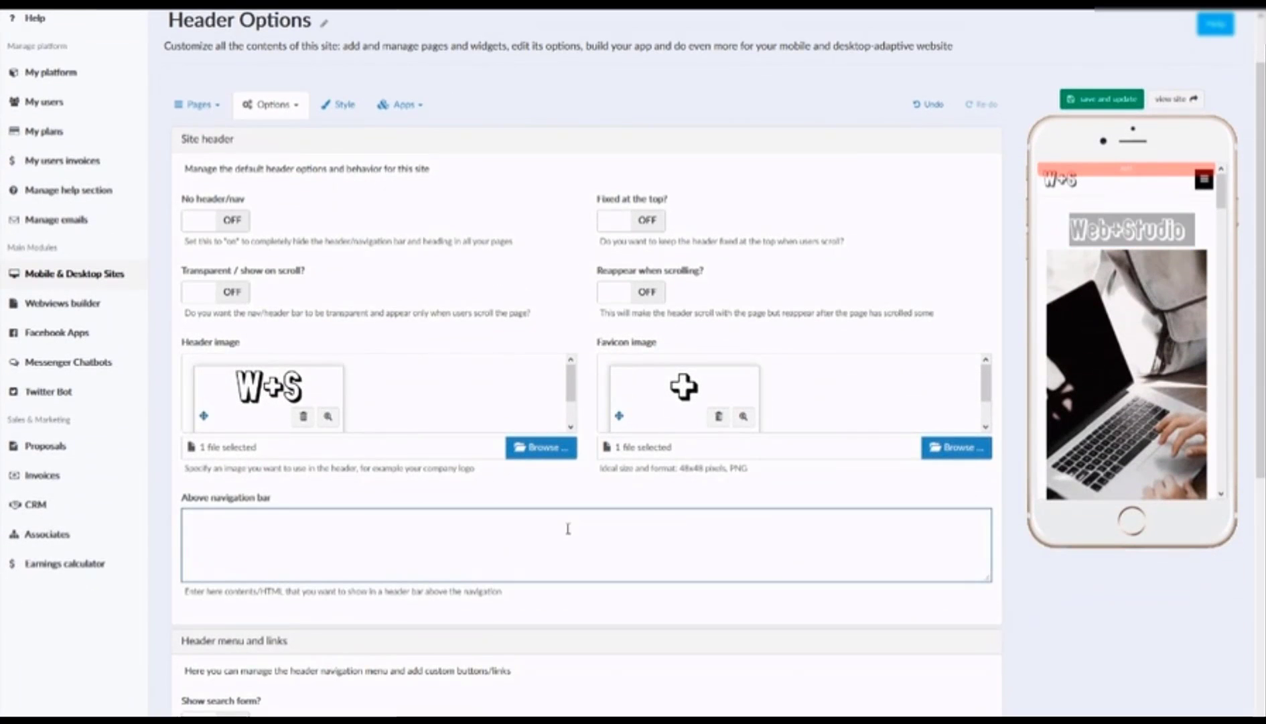
pyautogui.write('Text Above')
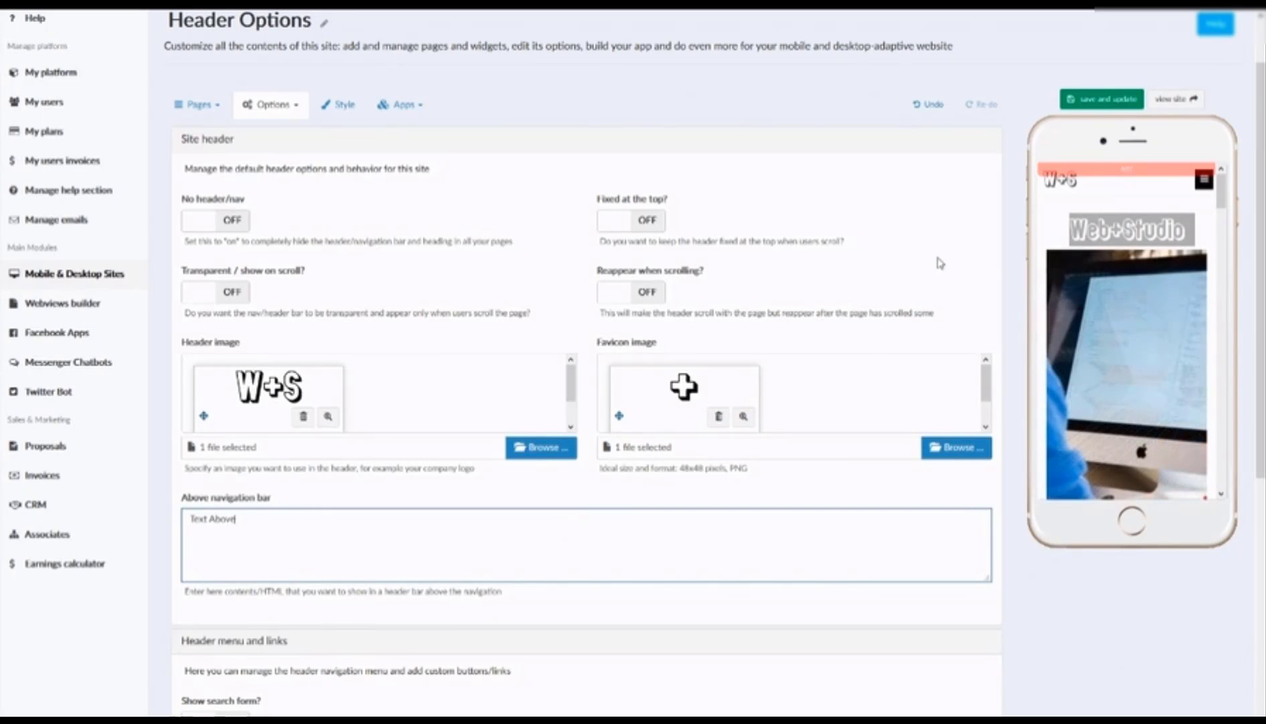
pyautogui.click(1101, 99)
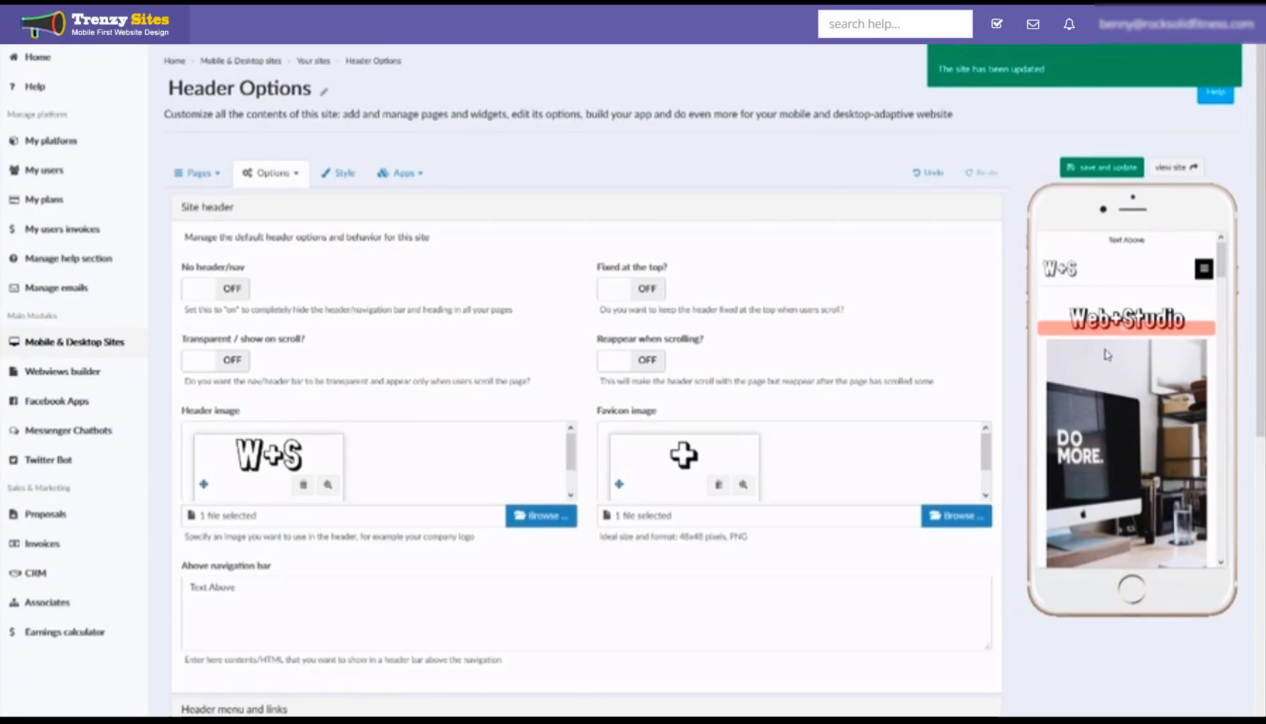
# - Turn on the search form in the header menu and links settings, and update the site
pyautogui.scroll(-5, 297, 363)
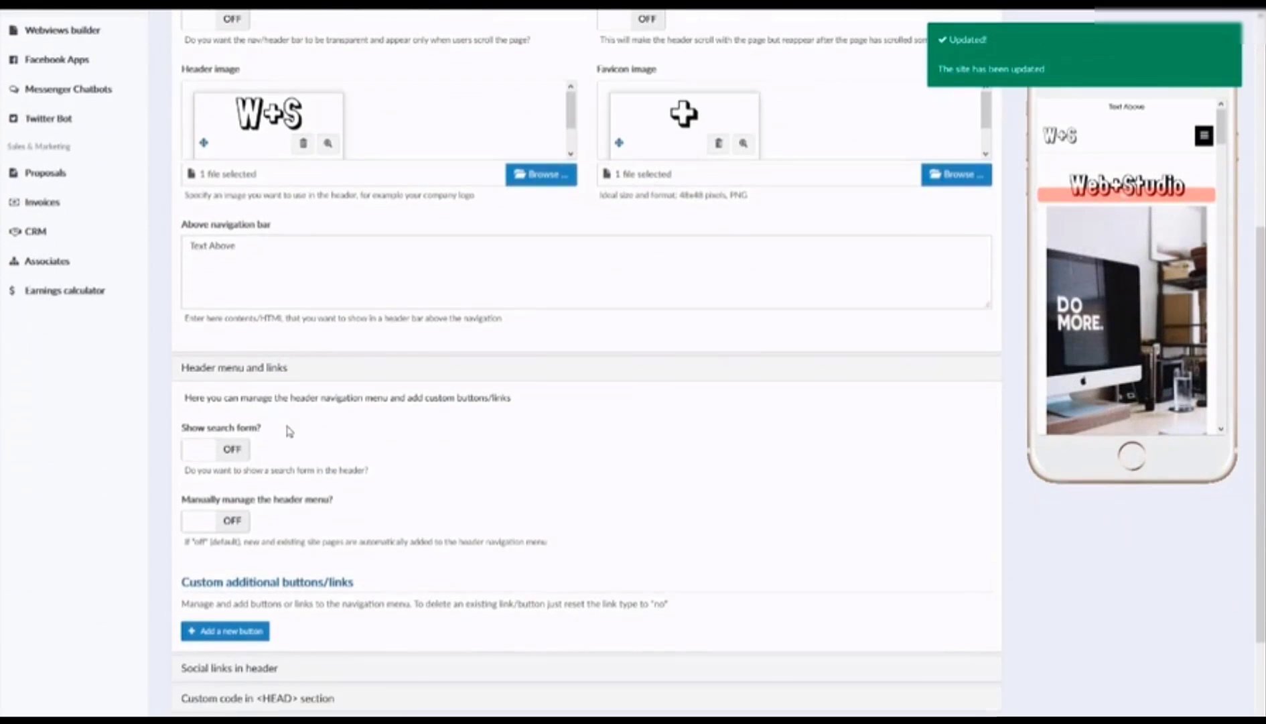
pyautogui.click(214, 452)
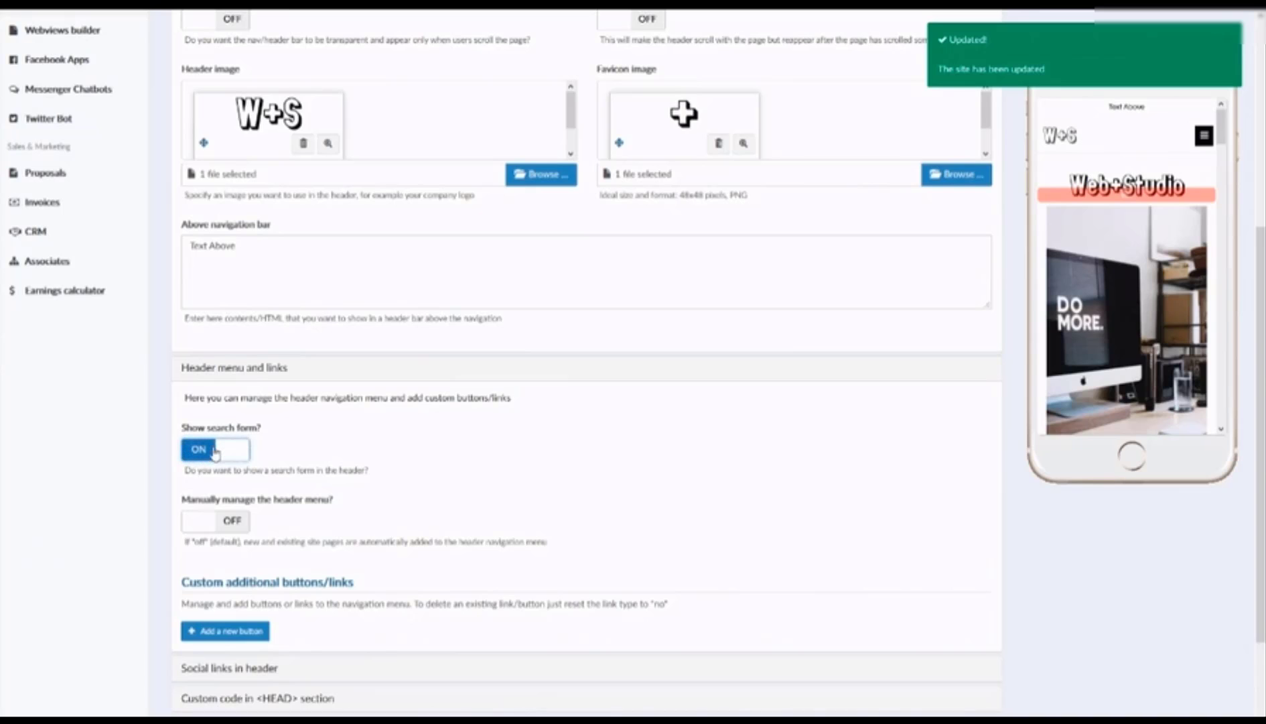
pyautogui.scroll(5, 216, 455)
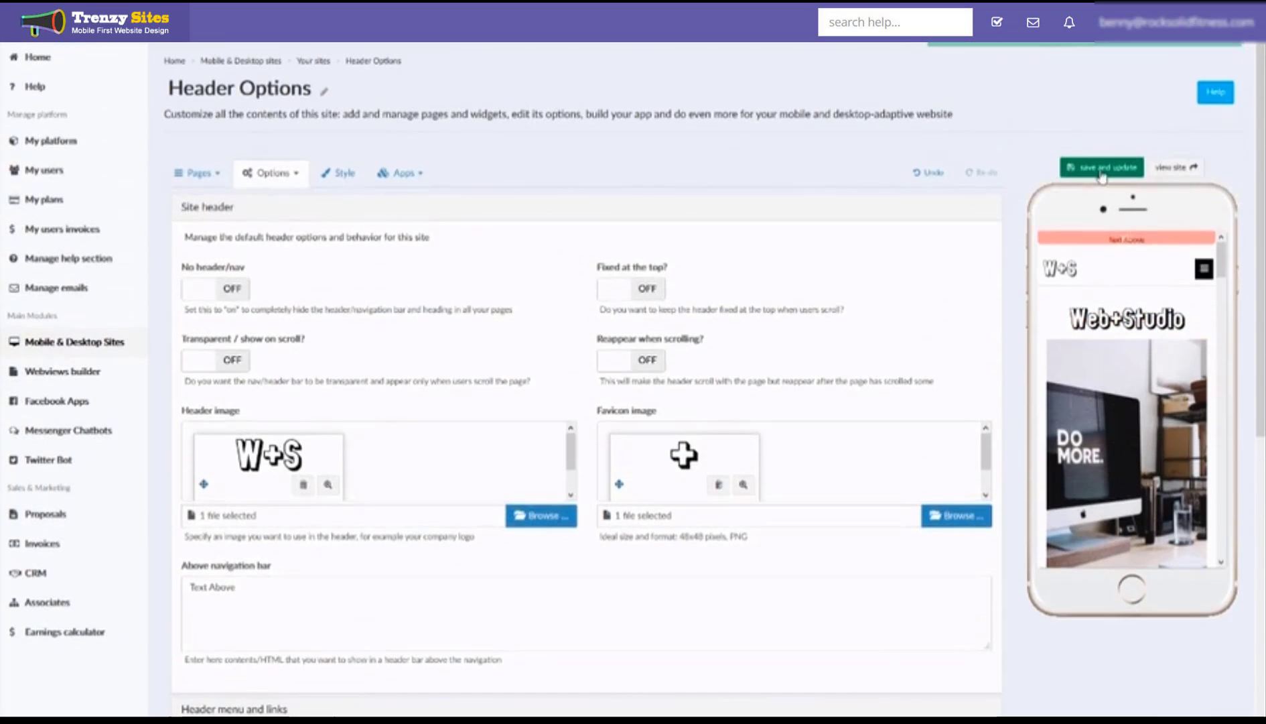
pyautogui.click(1100, 169)
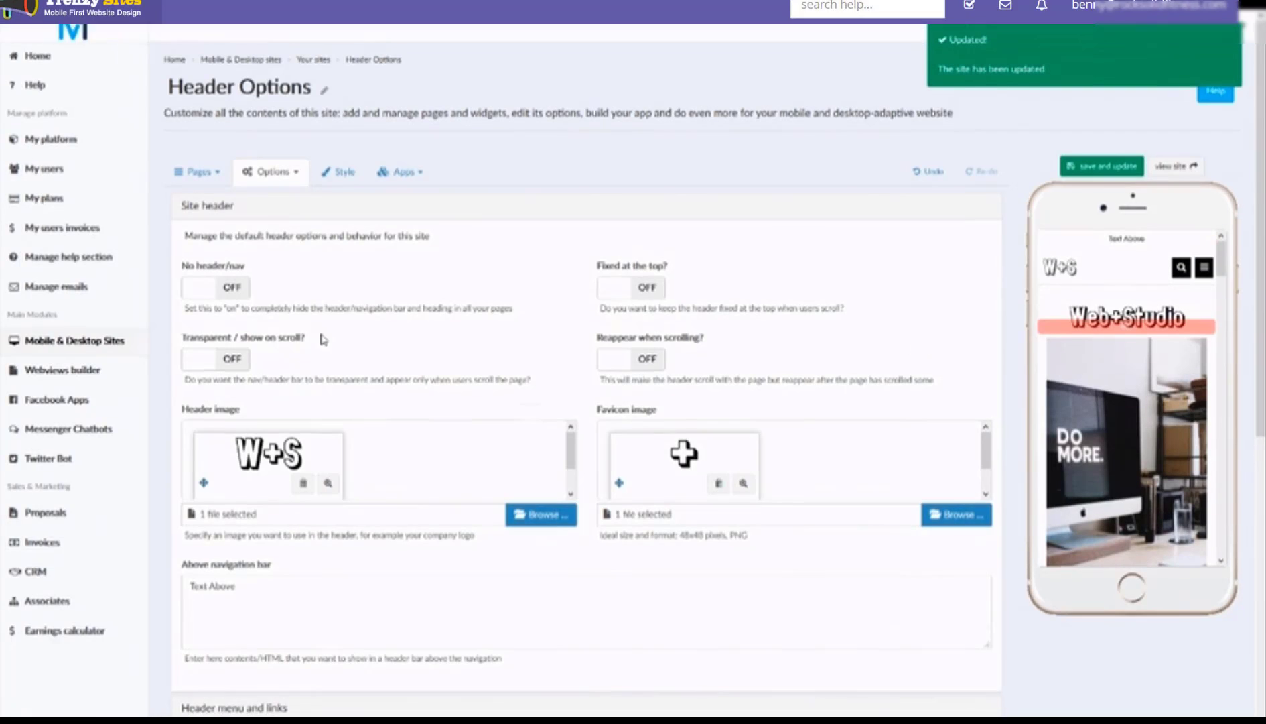
# - Try manual management of the header menu with the Home page selected, and turn manual management back off
pyautogui.scroll(-4, 322, 333)
pyautogui.scroll(-3, 321, 333)
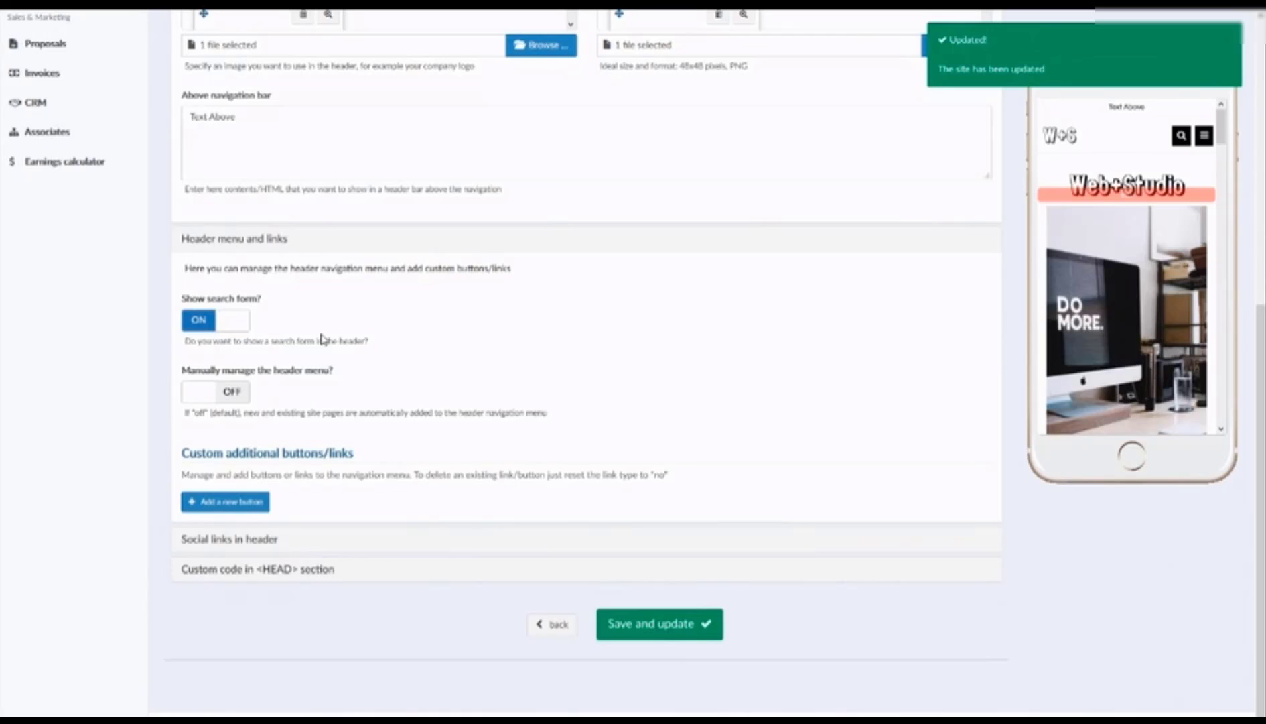
pyautogui.click(231, 392)
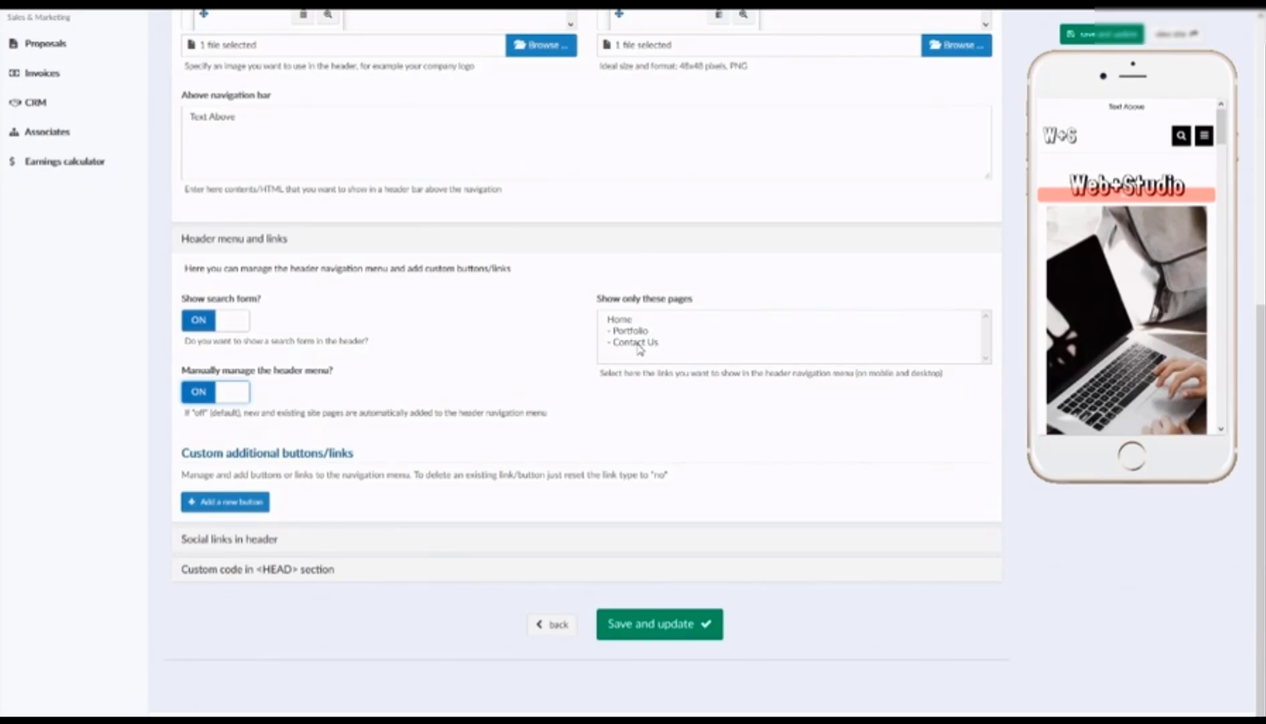
pyautogui.click(622, 322)
pyautogui.keyDown('ctrl'); pyautogui.click(622, 322); pyautogui.keyUp('ctrl')
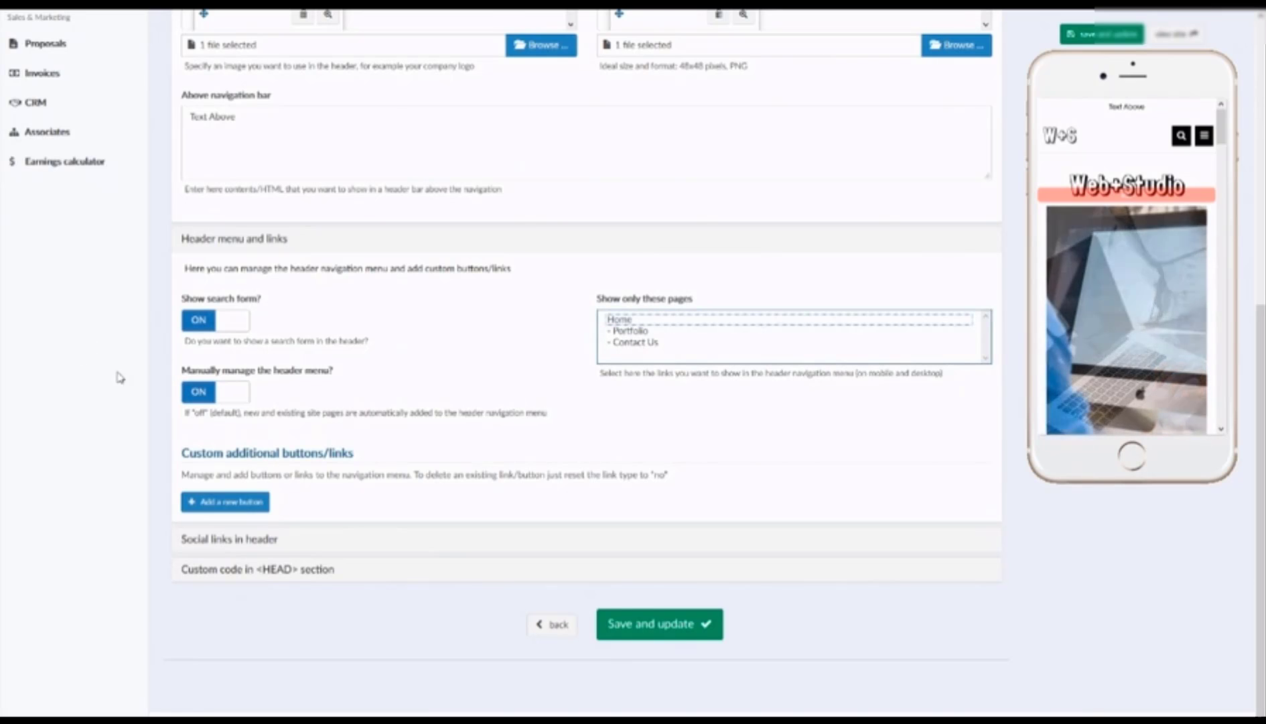
pyautogui.click(216, 396)
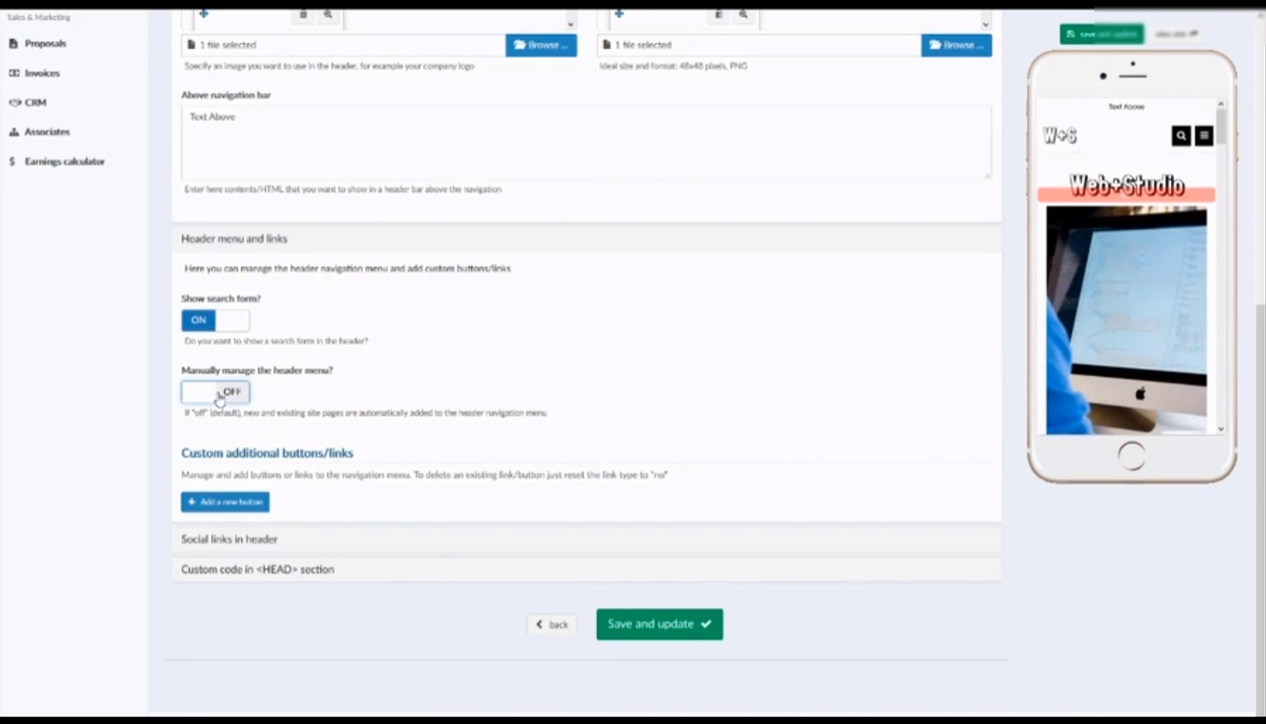
# - Add a custom button to the header menu, look through its available link types, and delete the button again
pyautogui.click(243, 507)
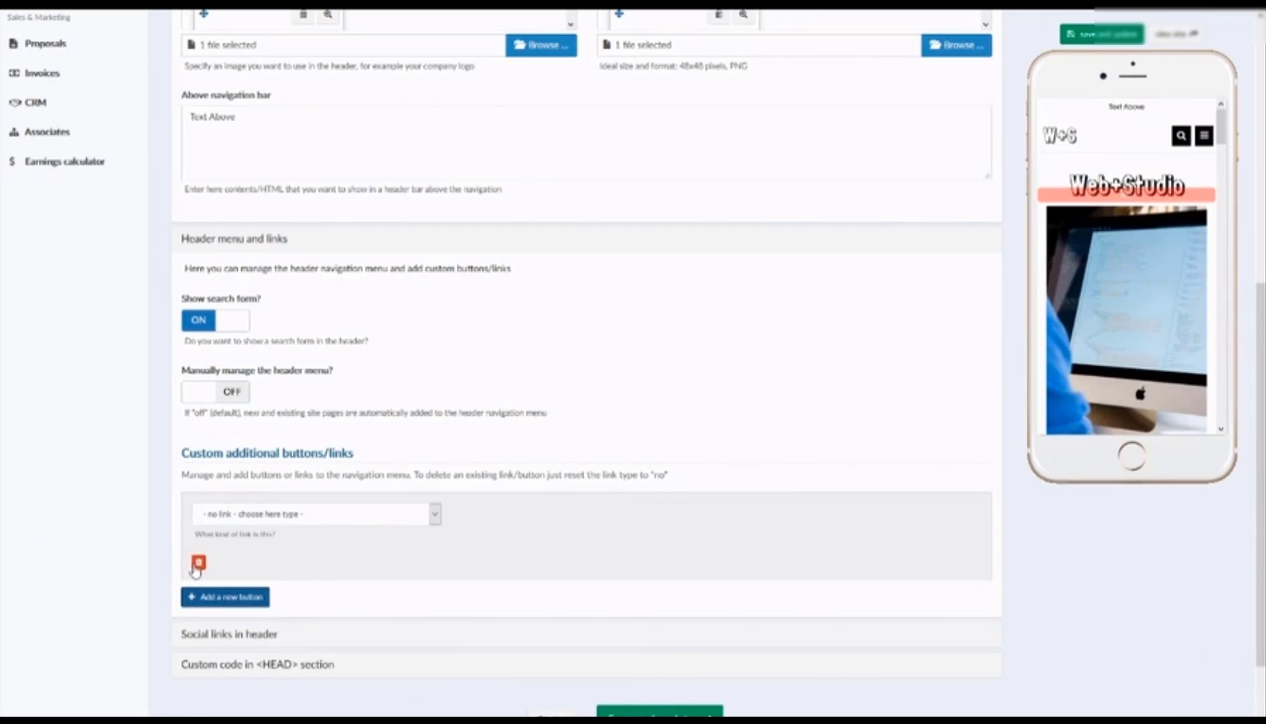
pyautogui.click(228, 520)
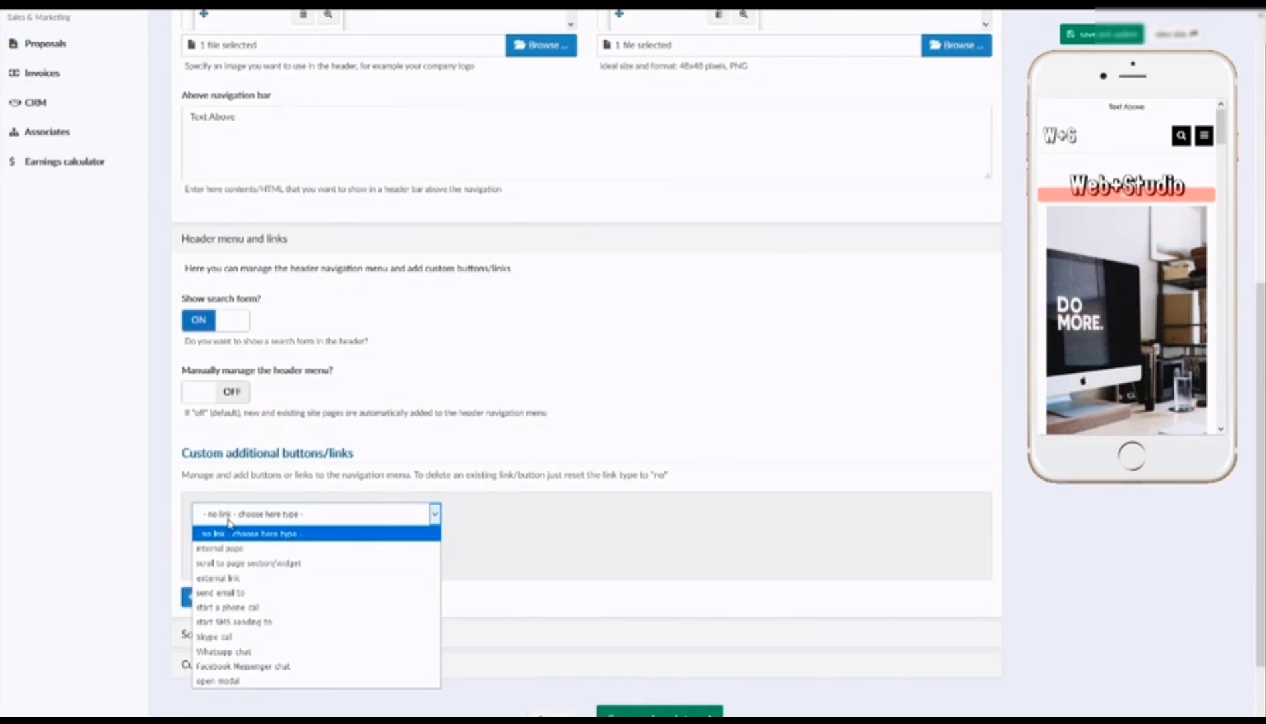
pyautogui.click(228, 520)
pyautogui.click(198, 561)
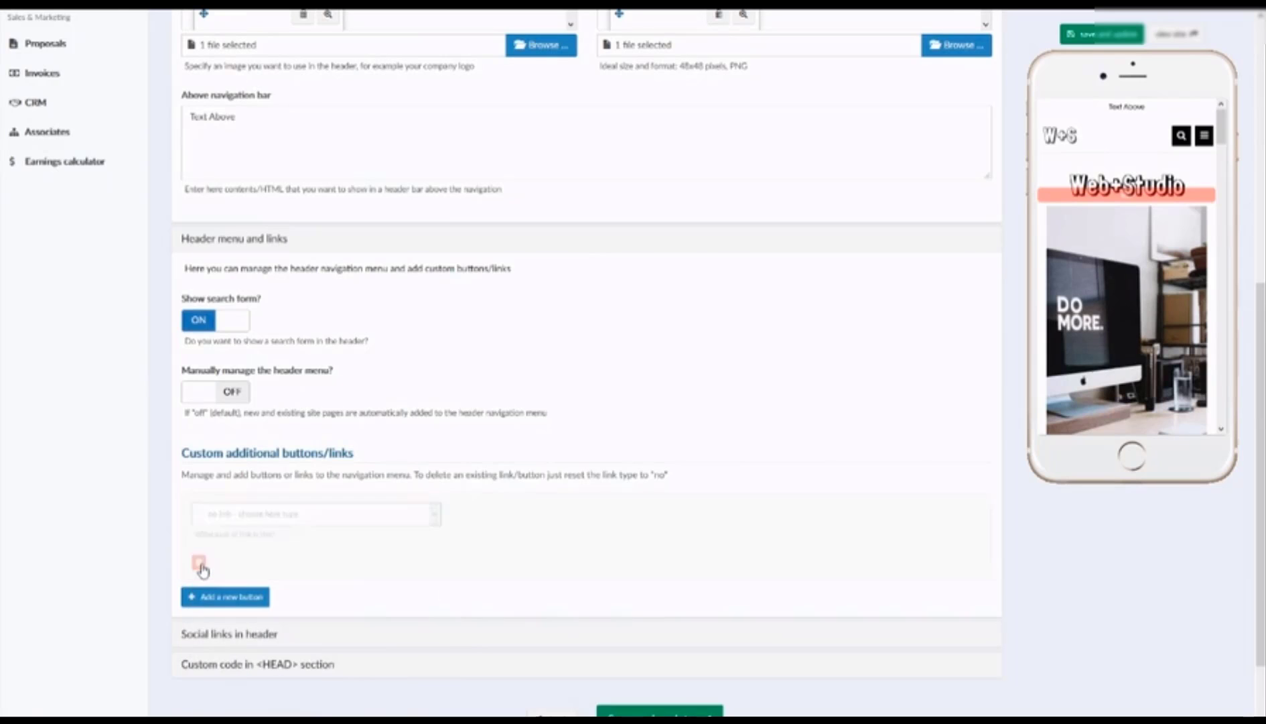
# - Examine the social profile link fields for the header and the Scripts in HEAD field for custom code
pyautogui.scroll(3, 272, 506)
pyautogui.scroll(3, 272, 506)
pyautogui.scroll(-4, 260, 381)
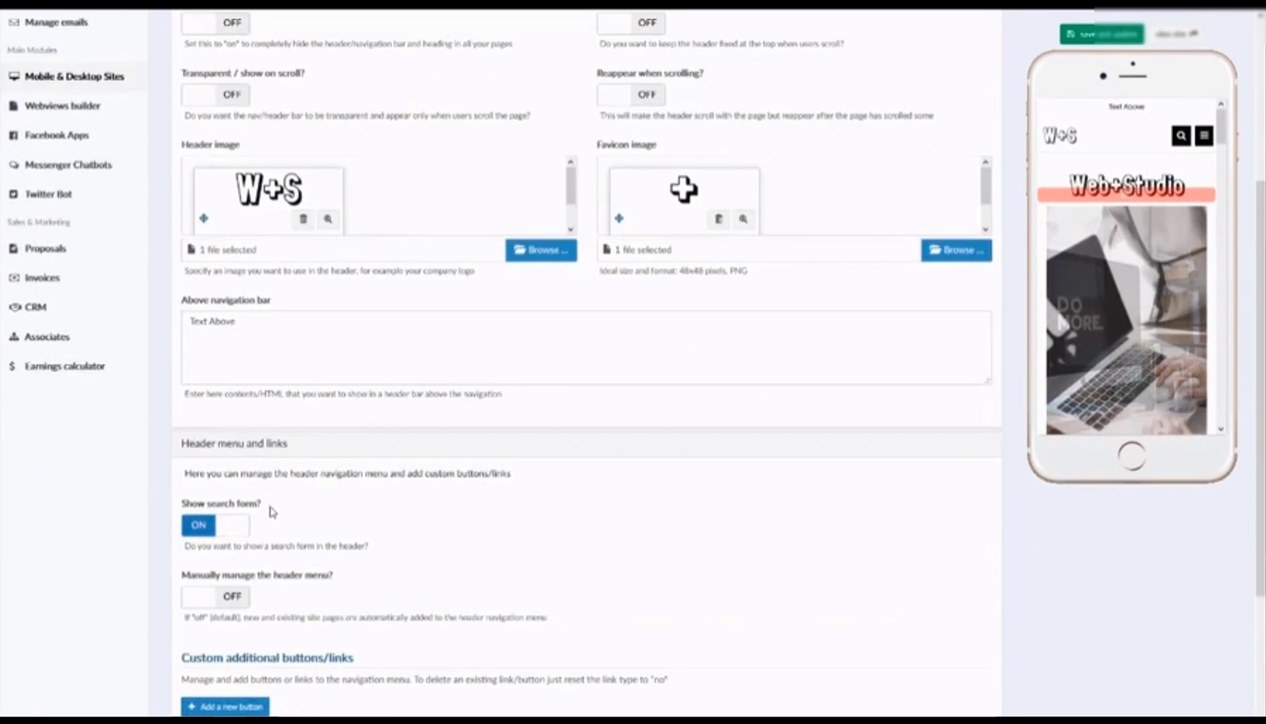
pyautogui.scroll(-2, 258, 381)
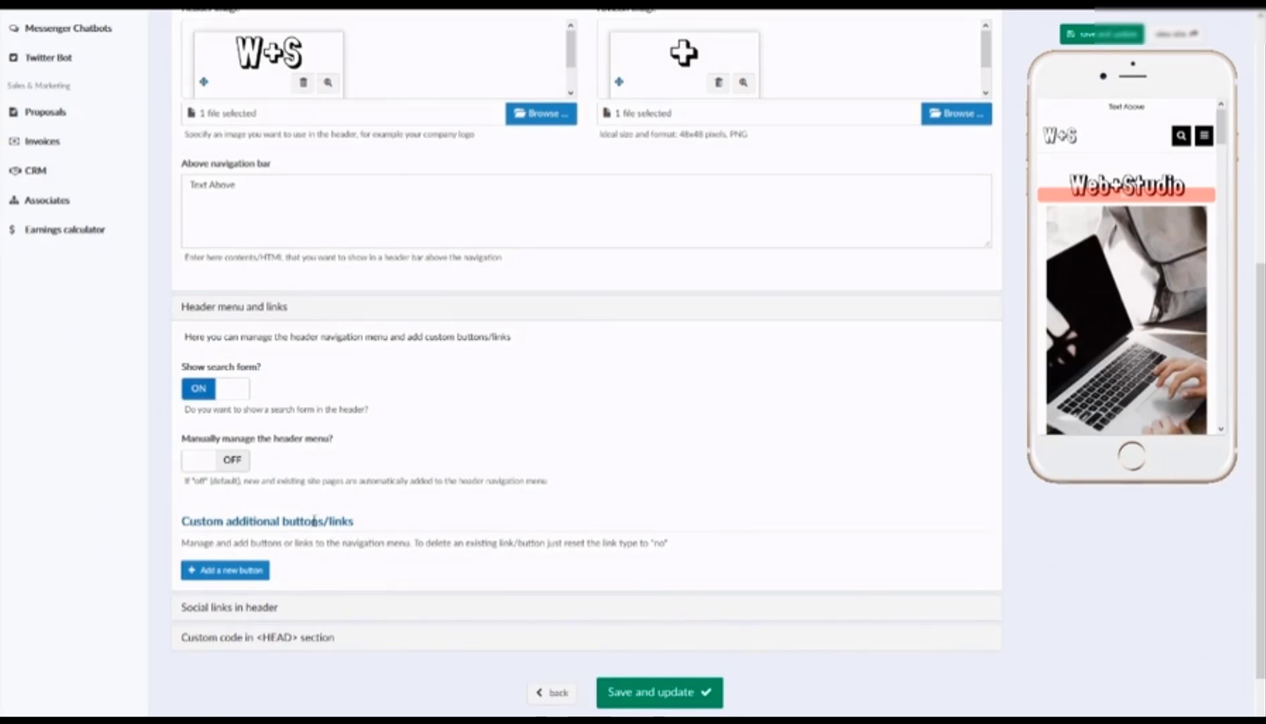
pyautogui.click(249, 607)
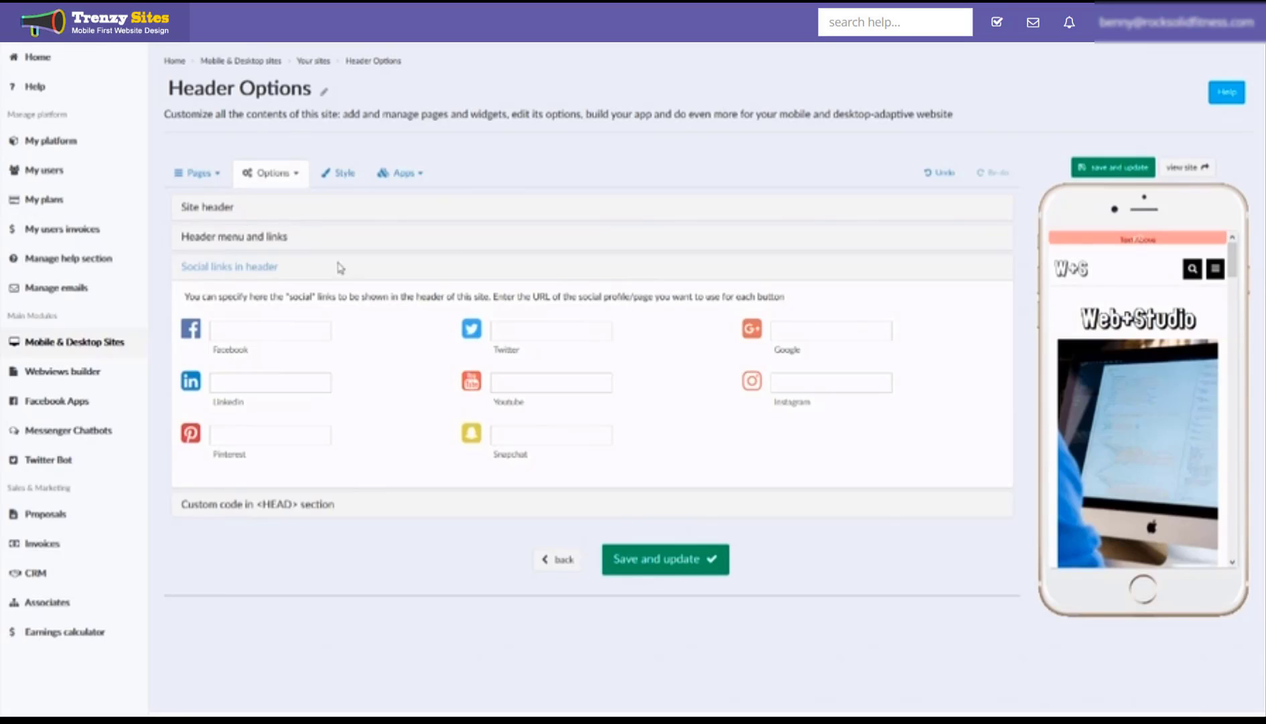
pyautogui.click(313, 333)
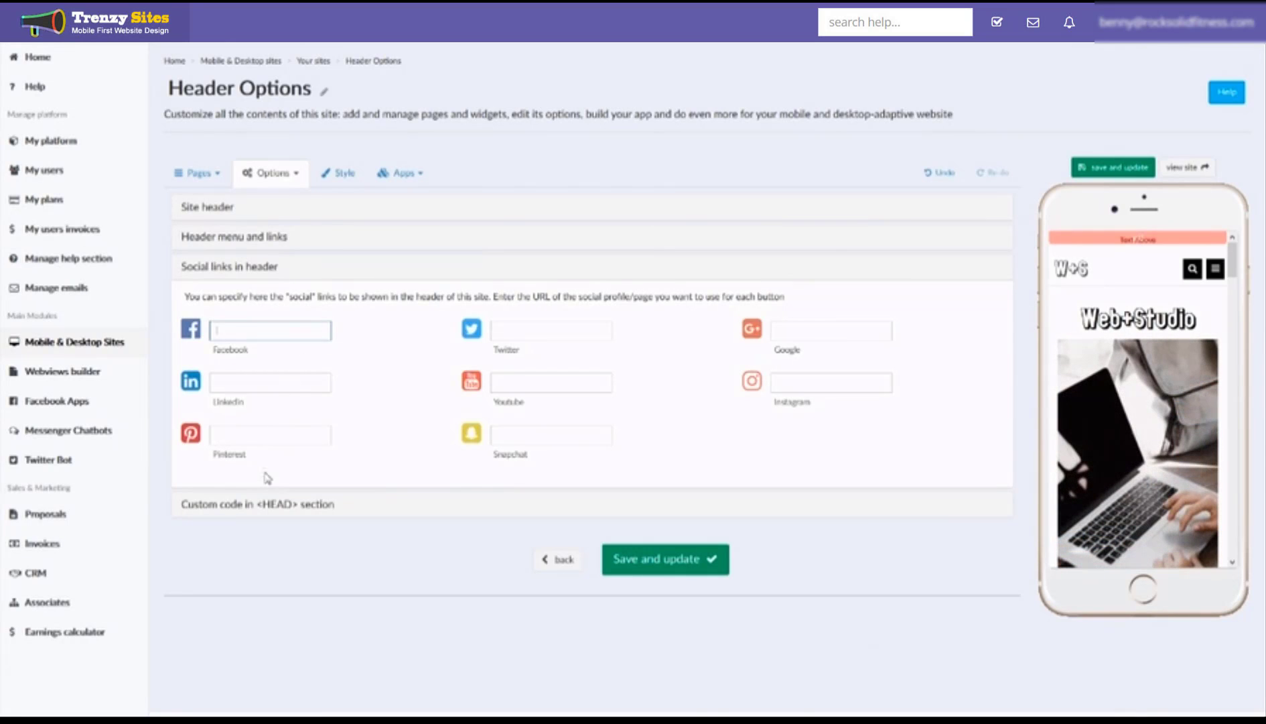
pyautogui.click(266, 512)
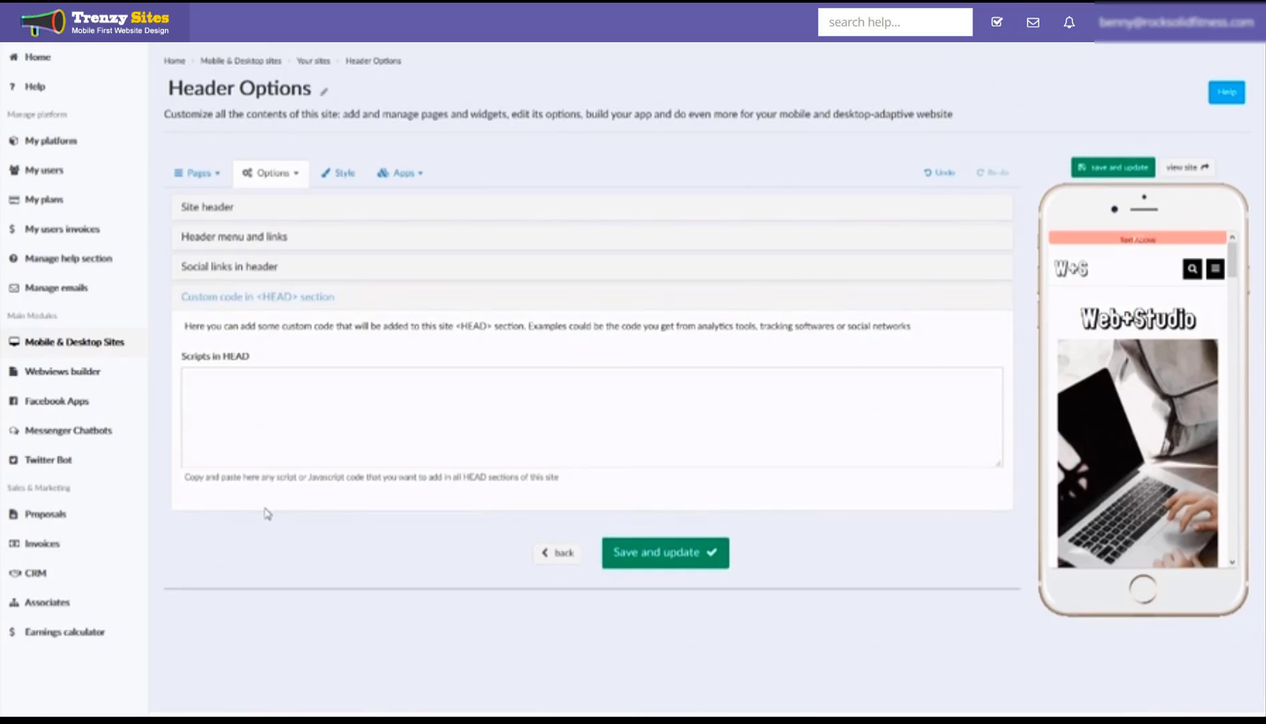
pyautogui.click(391, 407)
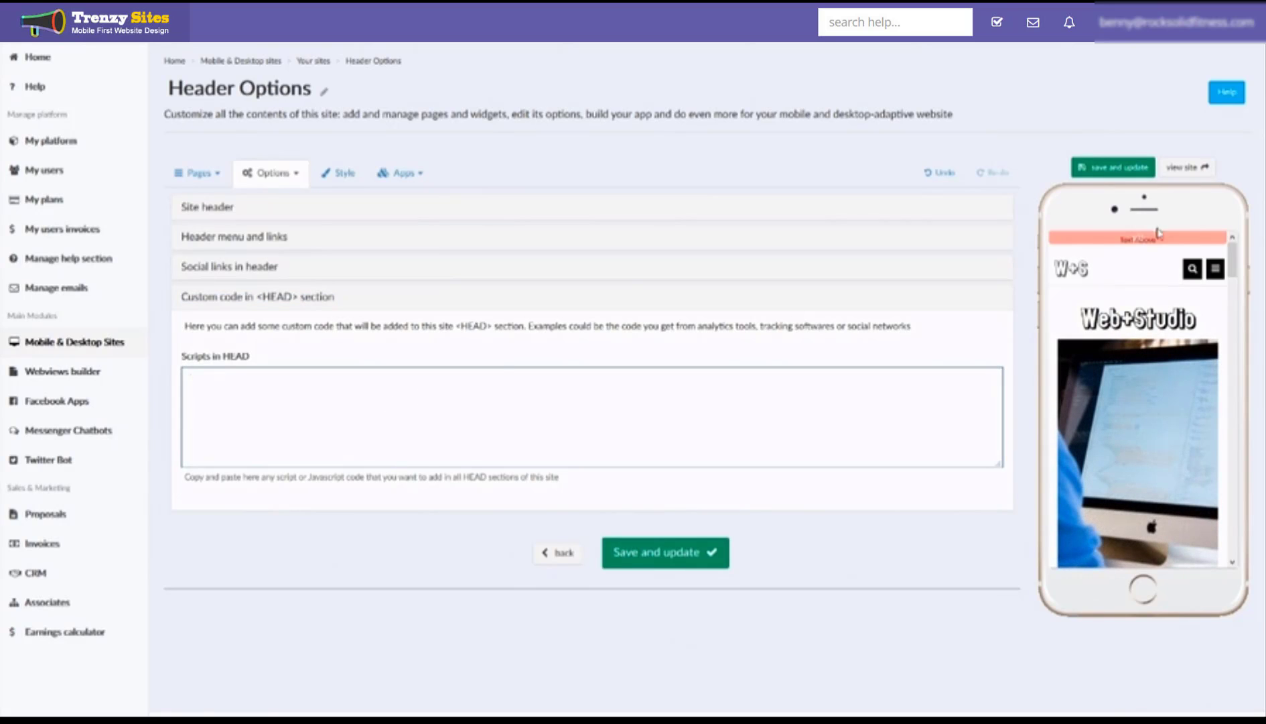